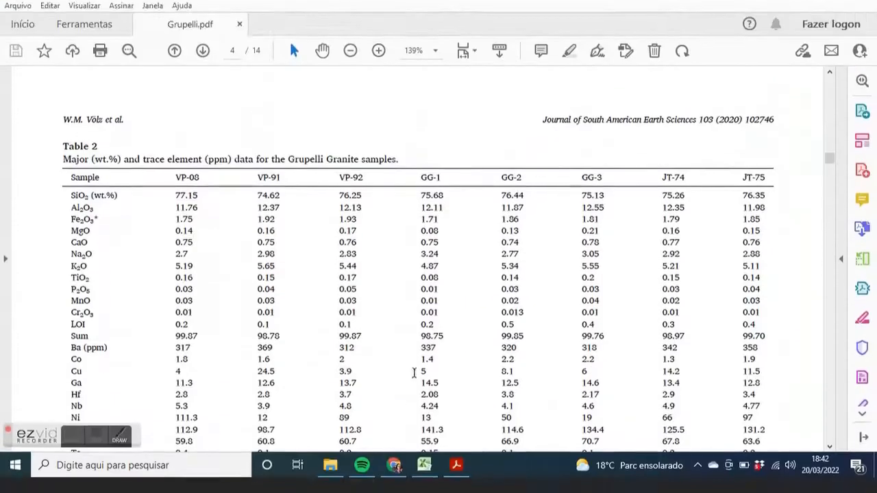
Examine the major and trace element data in Table 2 of the Grupelli Granite paper
{"action": "left_click_drag", "start_coordinate": [687, 469], "coordinate": [796, 464]}
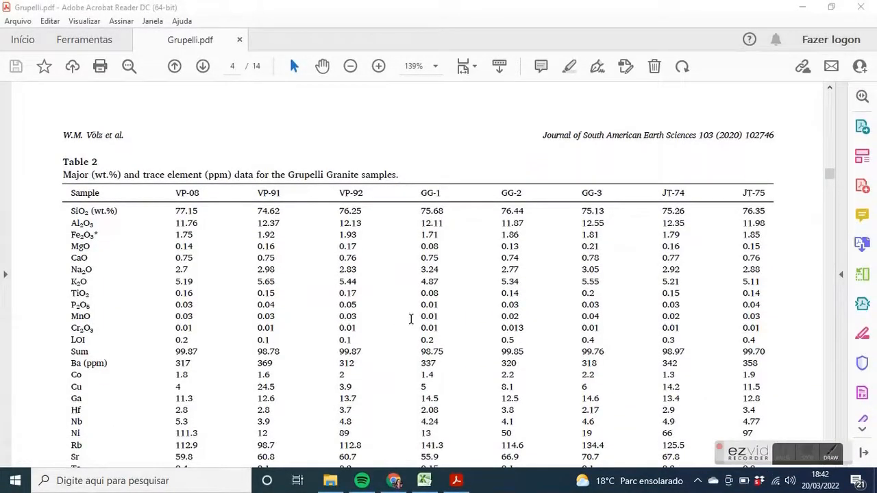
{"action": "scroll", "coordinate": [407, 317], "scroll_direction": "down", "scroll_amount": 1}
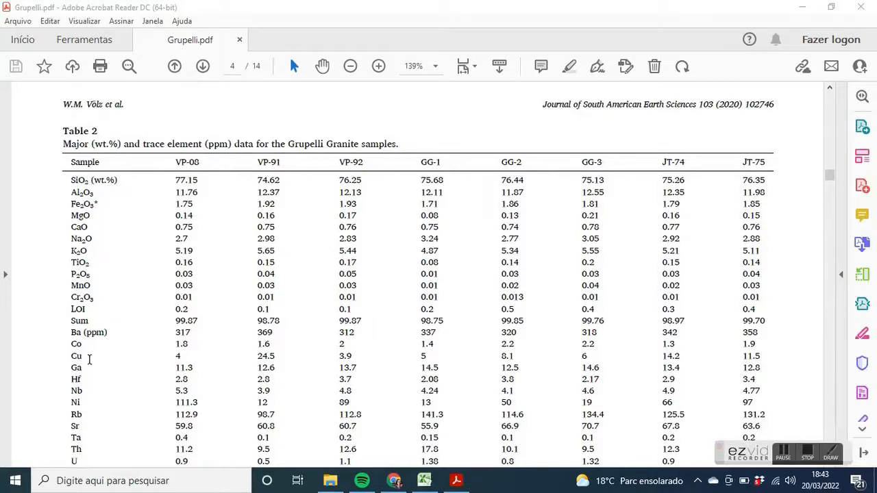
{"action": "scroll", "coordinate": [88, 393], "scroll_direction": "down", "scroll_amount": 5}
{"action": "scroll", "coordinate": [88, 393], "scroll_direction": "down", "scroll_amount": 4}
{"action": "scroll", "coordinate": [88, 393], "scroll_direction": "up", "scroll_amount": 4}
{"action": "scroll", "coordinate": [88, 393], "scroll_direction": "up", "scroll_amount": 5}
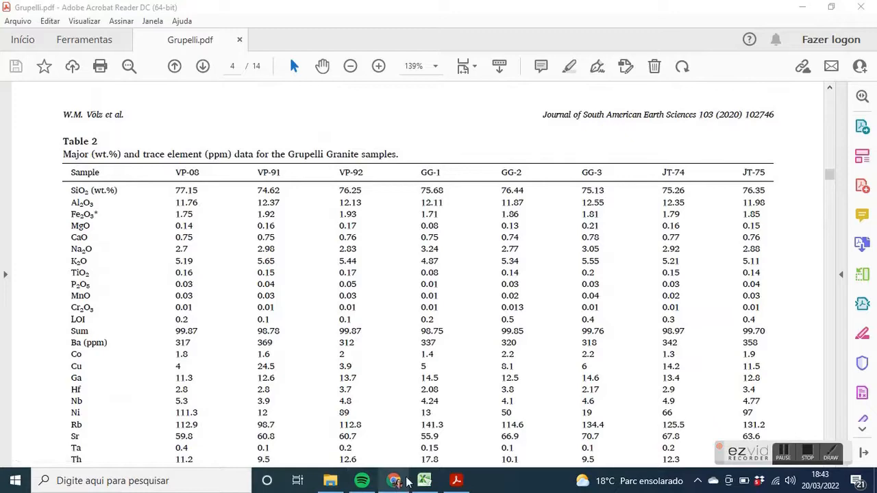
Switch to the Amostras_exemplo workbook in Excel and copy the whole sample table, A1:S46, from Planilha1
{"action": "left_click", "coordinate": [424, 480]}
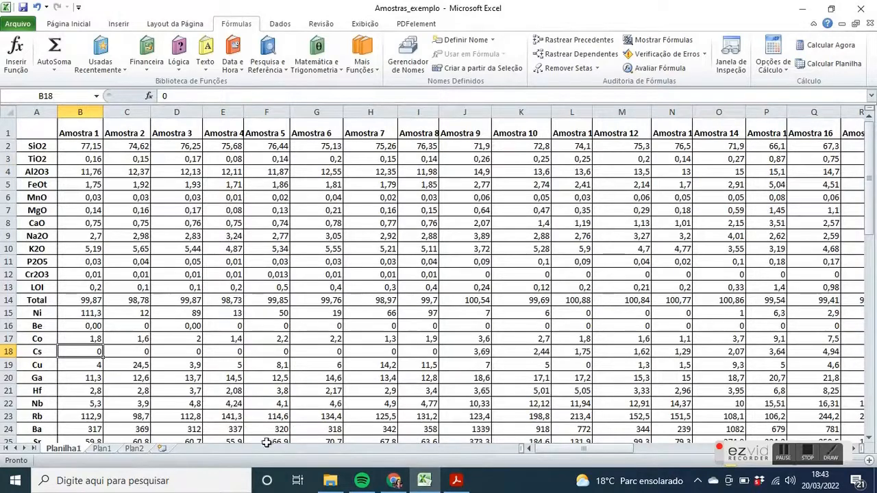
{"action": "mouse_move", "coordinate": [606, 449]}
{"action": "left_mouse_down"}
{"action": "mouse_move", "coordinate": [629, 454]}
{"action": "mouse_move", "coordinate": [607, 452]}
{"action": "left_mouse_up"}
{"action": "scroll", "coordinate": [41, 339], "scroll_direction": "down", "scroll_amount": 8}
{"action": "scroll", "coordinate": [54, 341], "scroll_direction": "up", "scroll_amount": 8}
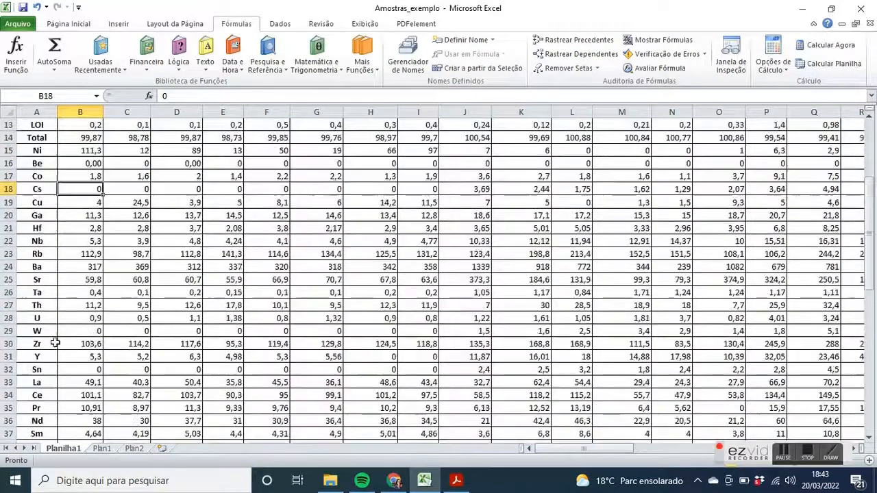
{"action": "left_click_drag", "start_coordinate": [33, 131], "coordinate": [792, 418]}
{"action": "right_click", "coordinate": [600, 368]}
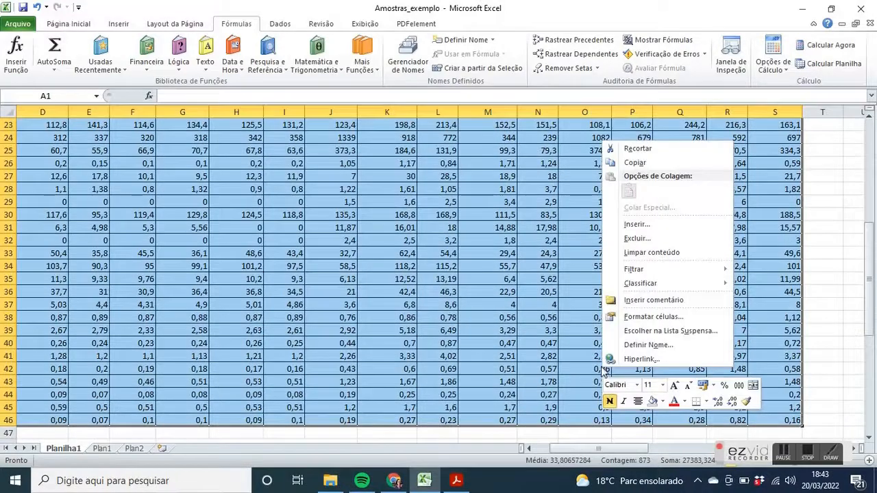
{"action": "left_click", "coordinate": [648, 168]}
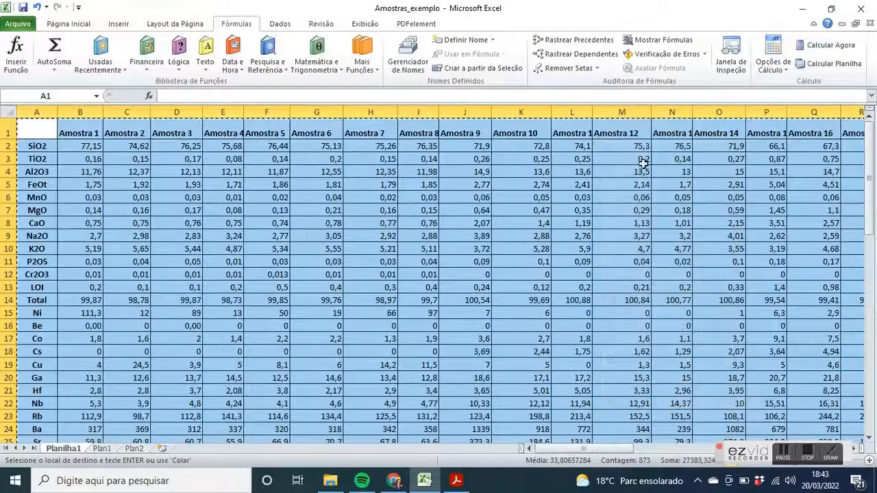
Add a new worksheet and paste the copied table transposed at cell A1
{"action": "left_click", "coordinate": [163, 449]}
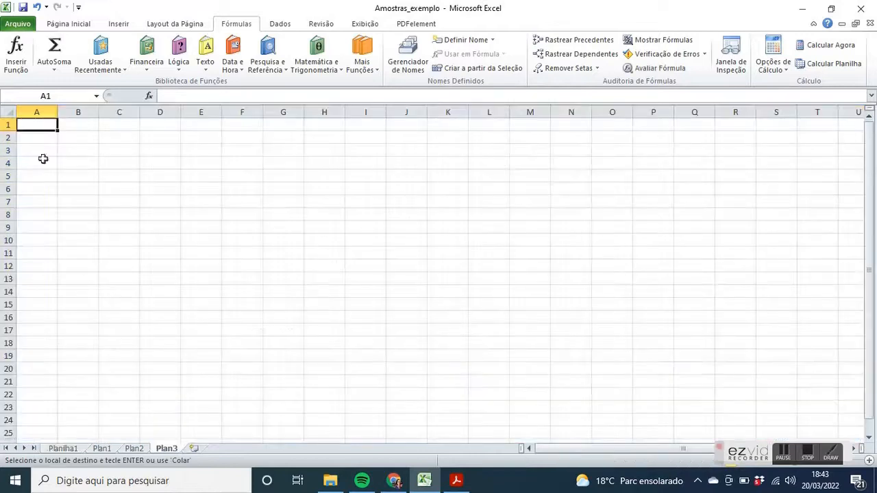
{"action": "right_click", "coordinate": [45, 126]}
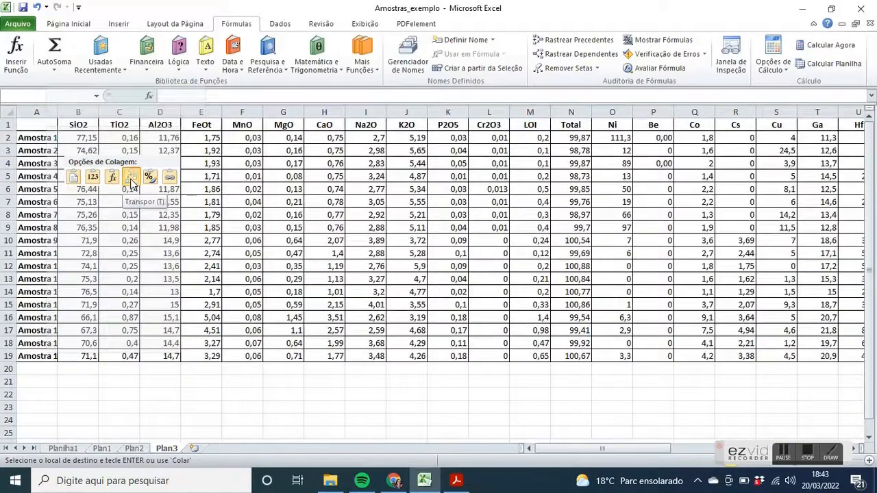
{"action": "left_click", "coordinate": [131, 179]}
Insert two blank columns between the sample names and the SiO2 column
{"action": "left_click", "coordinate": [75, 126]}
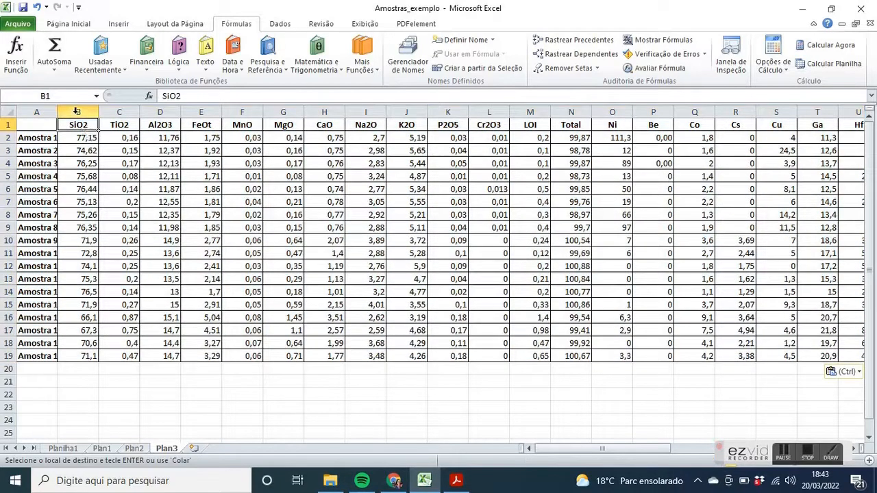
{"action": "left_click", "coordinate": [75, 111]}
{"action": "right_click", "coordinate": [76, 112]}
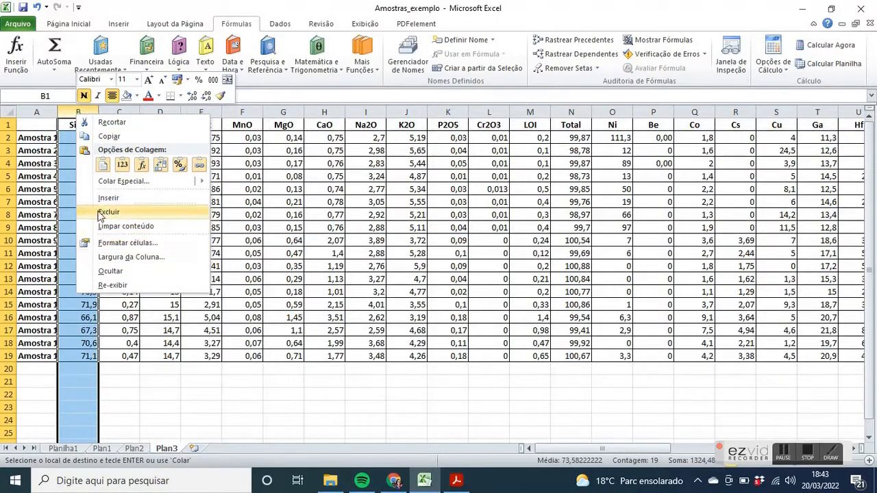
{"action": "left_click", "coordinate": [101, 198]}
{"action": "right_click", "coordinate": [78, 111]}
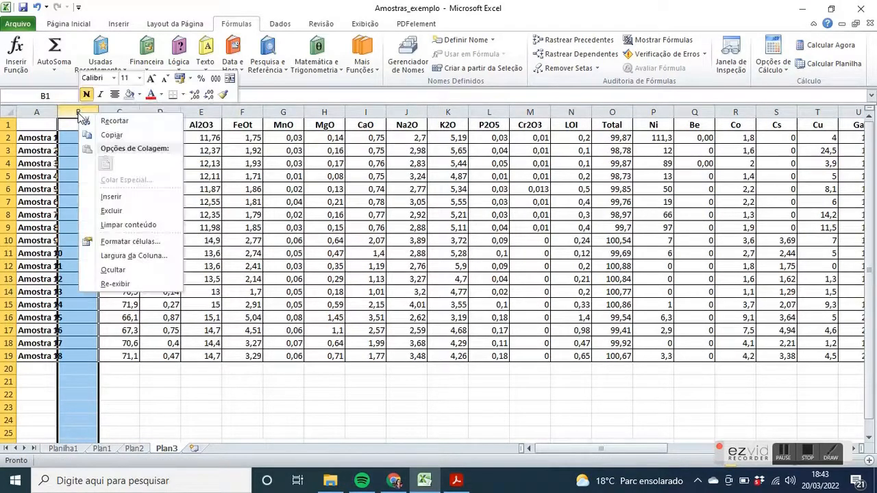
{"action": "left_click", "coordinate": [122, 197]}
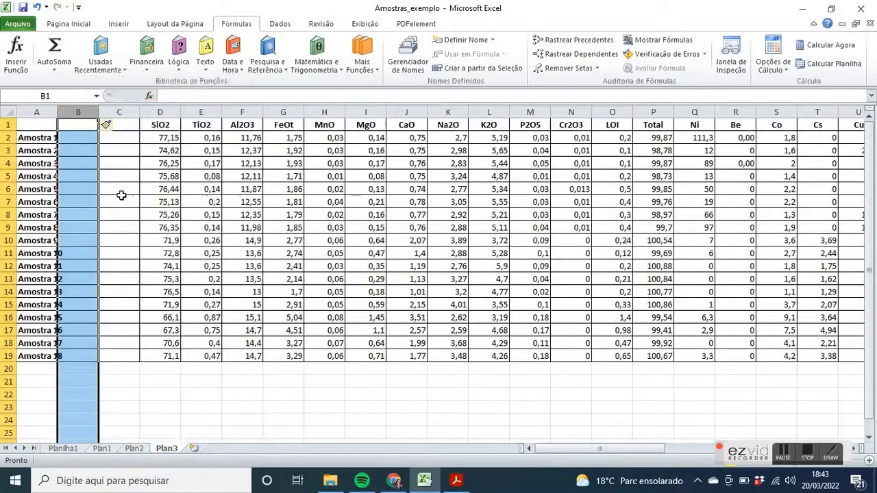
Enter the headers Sample in A1 and Symbol in B1
{"action": "left_click", "coordinate": [52, 123]}
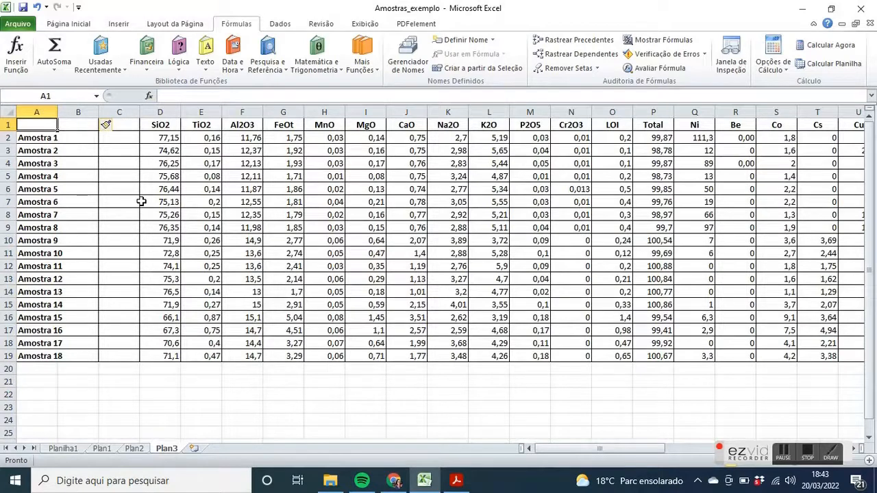
{"action": "key", "text": "Caps_Lock"}
{"action": "type", "text": "S"}
{"action": "key", "text": "Caps_Lock"}
{"action": "type", "text": "amp"}
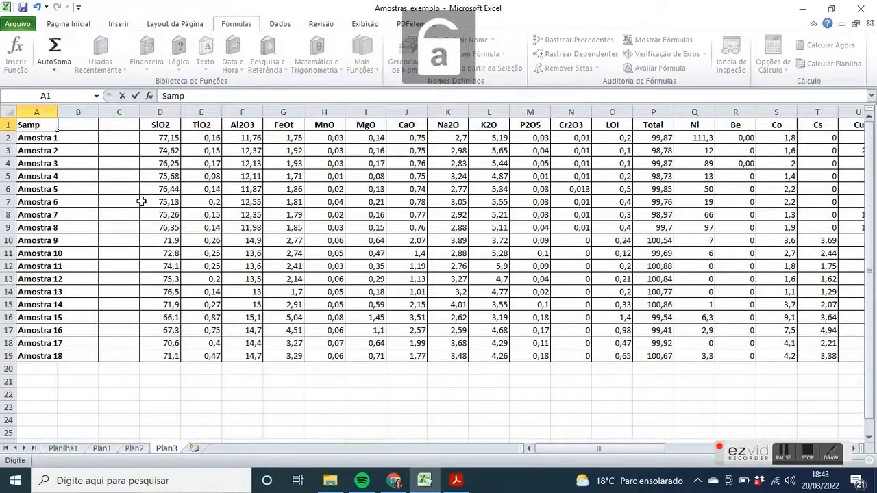
{"action": "type", "text": "le"}
{"action": "key", "text": "Tab"}
{"action": "key", "text": "Caps_Lock"}
{"action": "type", "text": "S"}
{"action": "key", "text": "Caps_Lock"}
{"action": "type", "text": "ymbol"}
{"action": "key", "text": "Tab"}
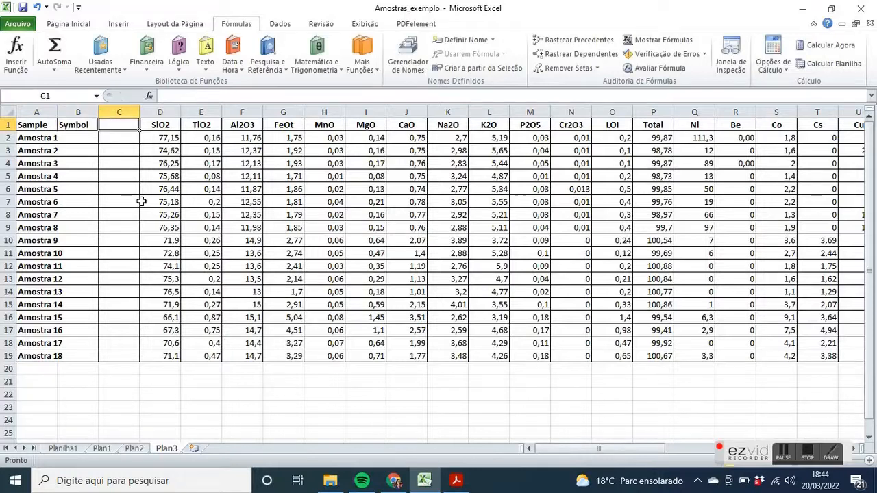
Enter the header Color in C1 and widen column A to fit the sample names
{"action": "key", "text": "Caps_Lock"}
{"action": "type", "text": "C"}
{"action": "key", "text": "Caps_Lock"}
{"action": "type", "text": "ol"}
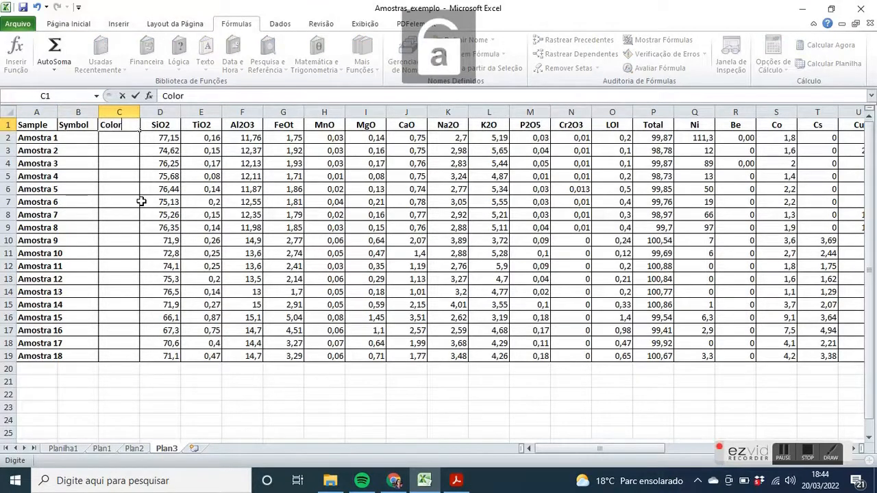
{"action": "type", "text": "or"}
{"action": "key", "text": "Return"}
{"action": "key", "text": "Left"}
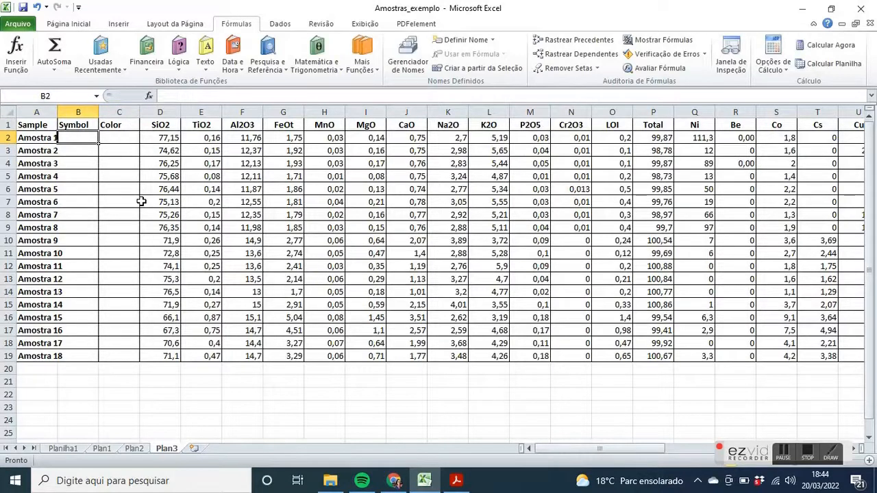
{"action": "left_click_drag", "start_coordinate": [57, 111], "coordinate": [96, 111]}
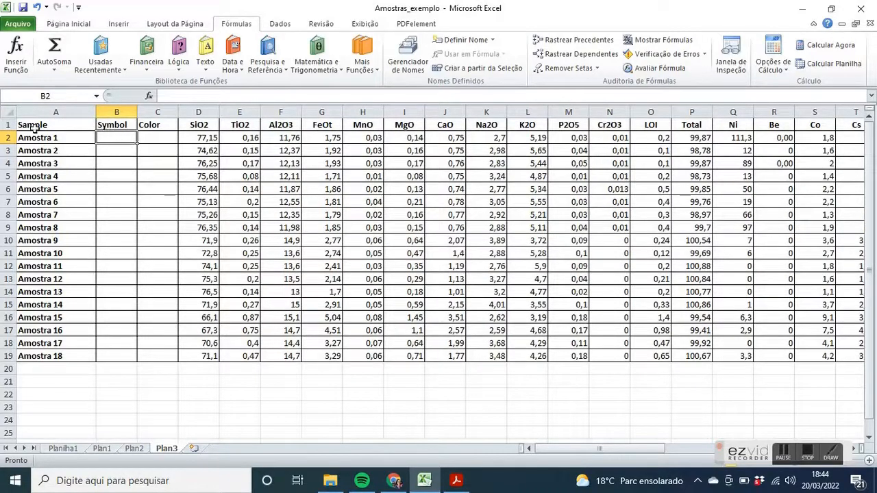
Fill the rows of Amostra 1 to Amostra 8 with light blue across all columns through Lu
{"action": "left_click_drag", "start_coordinate": [21, 137], "coordinate": [792, 229]}
{"action": "left_click_drag", "start_coordinate": [529, 450], "coordinate": [533, 454]}
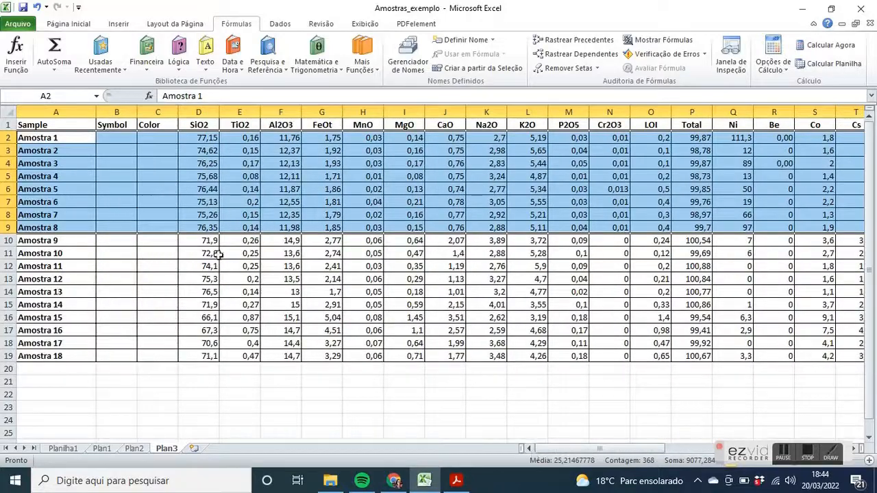
{"action": "left_click", "coordinate": [65, 25]}
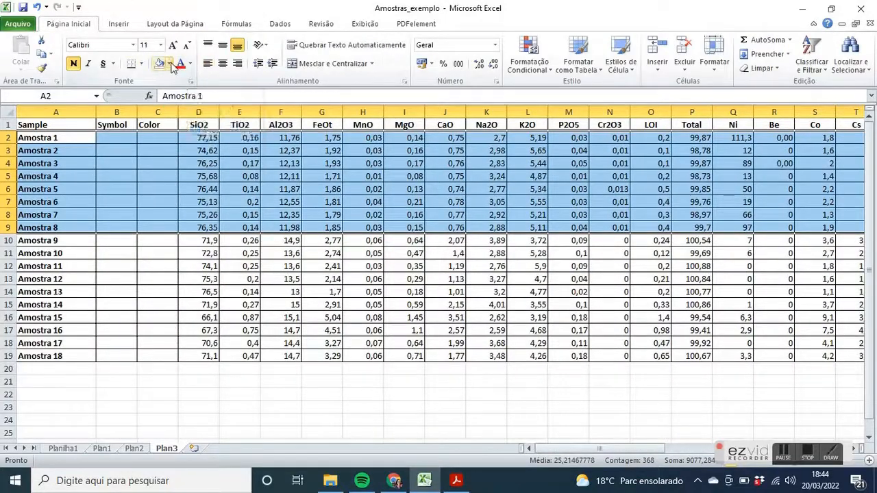
{"action": "left_click", "coordinate": [169, 63]}
{"action": "left_click", "coordinate": [202, 91]}
{"action": "left_click", "coordinate": [205, 252]}
Fill the rows of Amostra 9 to Amostra 13 with light purple across all columns through Lu
{"action": "left_click_drag", "start_coordinate": [41, 240], "coordinate": [867, 293]}
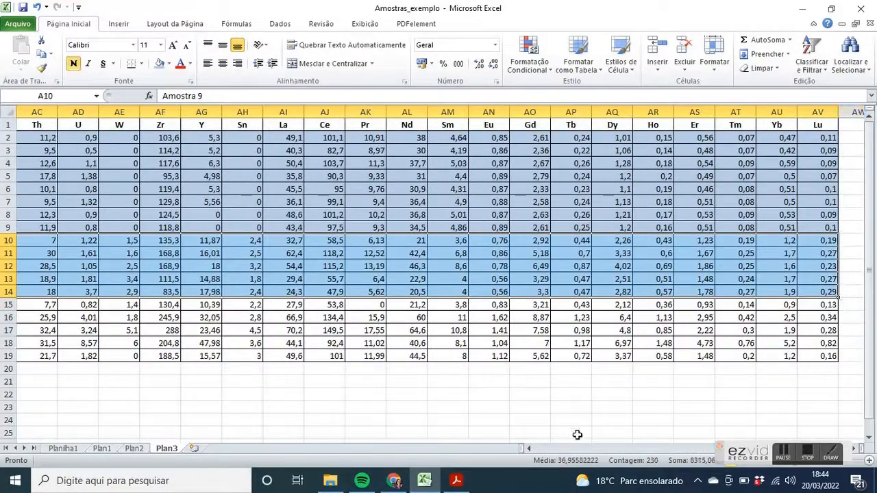
{"action": "left_click_drag", "start_coordinate": [533, 448], "coordinate": [534, 449]}
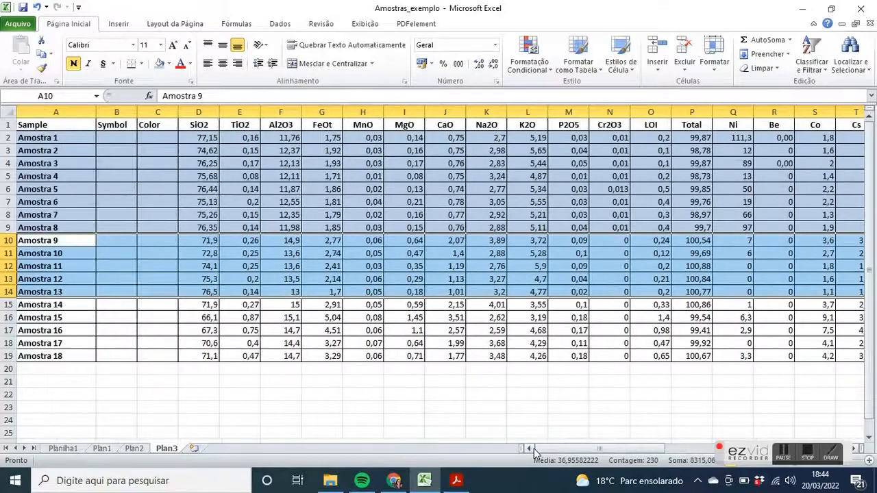
{"action": "left_click", "coordinate": [169, 63]}
{"action": "left_click", "coordinate": [239, 123]}
Fill the rows of Amostra 14 to Amostra 18 with light orange across all columns through Lu
{"action": "left_click_drag", "start_coordinate": [64, 303], "coordinate": [794, 354]}
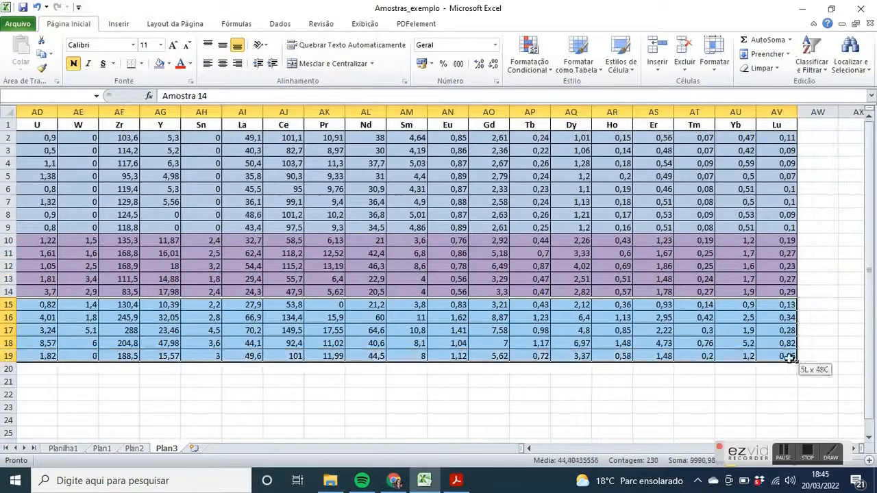
{"action": "left_click", "coordinate": [169, 63]}
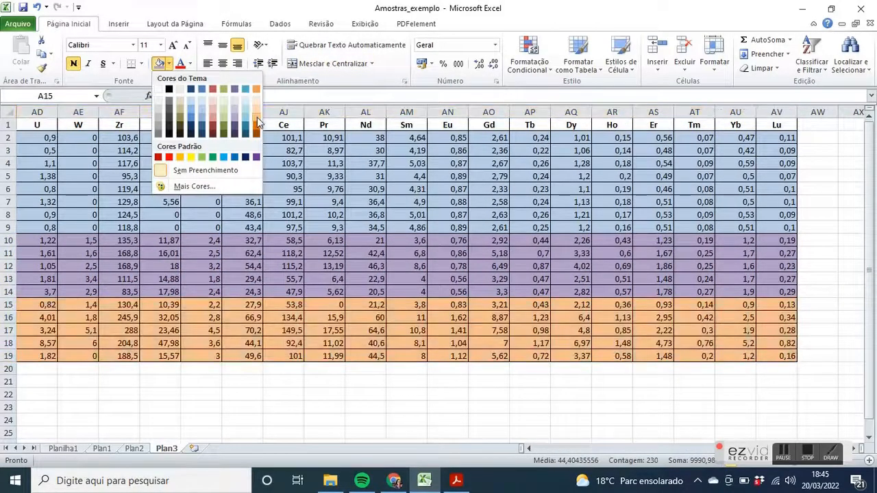
{"action": "left_click", "coordinate": [158, 126]}
{"action": "left_click", "coordinate": [77, 253]}
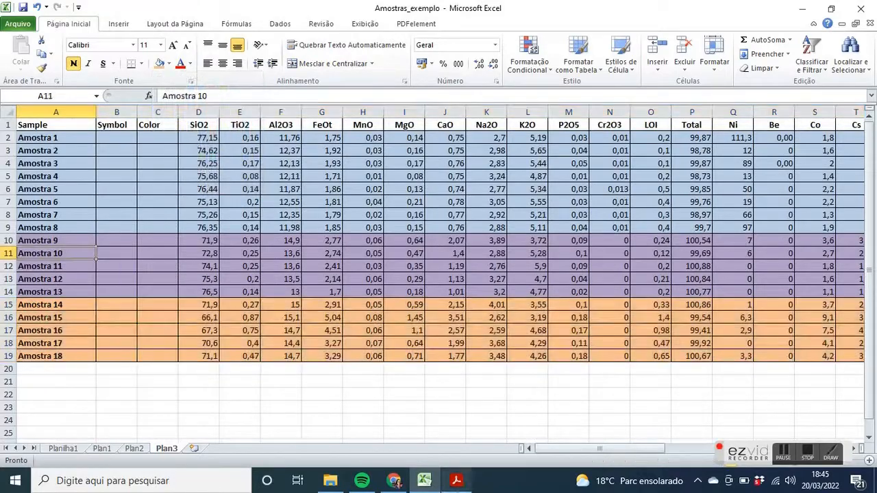
Switch to the GCDkit getting_started.pdf in Chrome and examine its numeric codes for plotting symbols and colours
{"action": "left_click", "coordinate": [394, 480]}
{"action": "scroll", "coordinate": [506, 288], "scroll_direction": "up", "scroll_amount": 1}
{"action": "scroll", "coordinate": [503, 289], "scroll_direction": "up", "scroll_amount": 3}
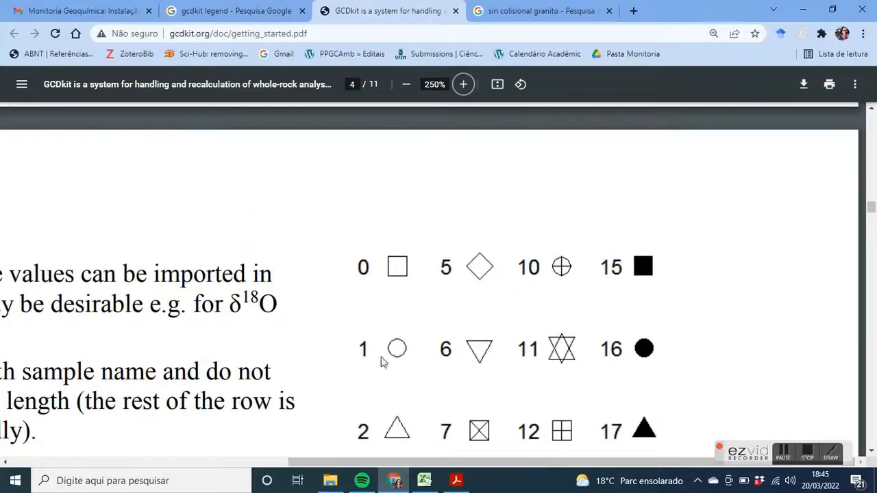
{"action": "scroll", "coordinate": [389, 290], "scroll_direction": "down", "scroll_amount": 2}
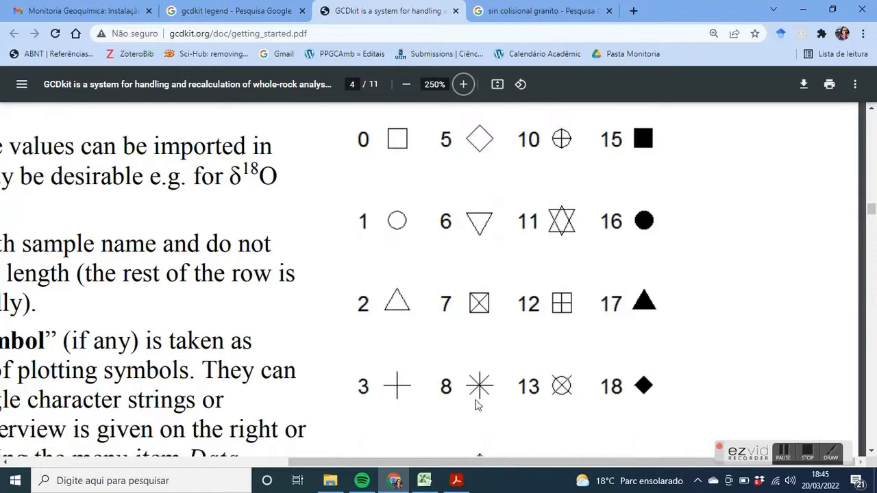
{"action": "scroll", "coordinate": [636, 389], "scroll_direction": "down", "scroll_amount": 7}
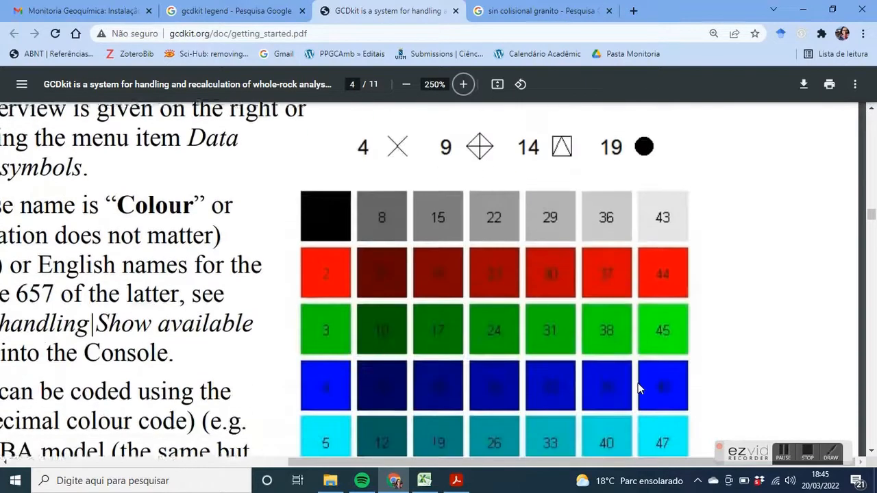
{"action": "scroll", "coordinate": [340, 325], "scroll_direction": "down", "scroll_amount": 2}
{"action": "scroll", "coordinate": [342, 325], "scroll_direction": "up", "scroll_amount": 3}
{"action": "scroll", "coordinate": [343, 326], "scroll_direction": "down", "scroll_amount": 1}
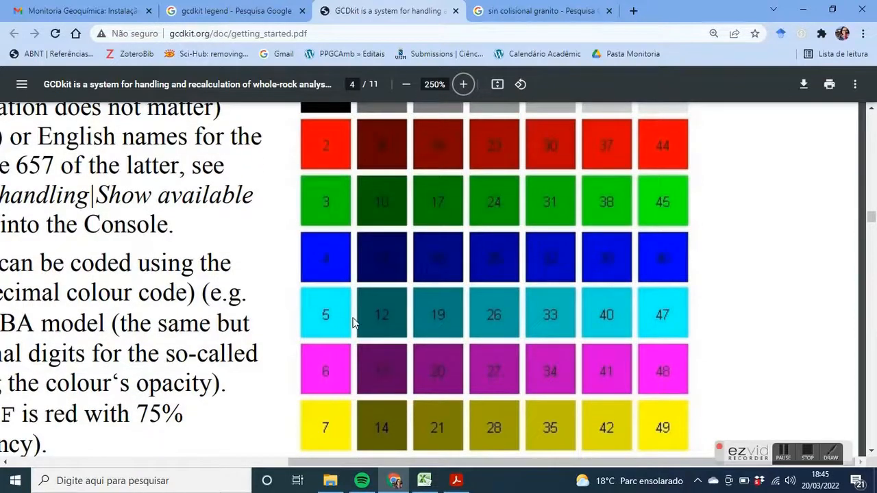
{"action": "scroll", "coordinate": [319, 158], "scroll_direction": "up", "scroll_amount": 1}
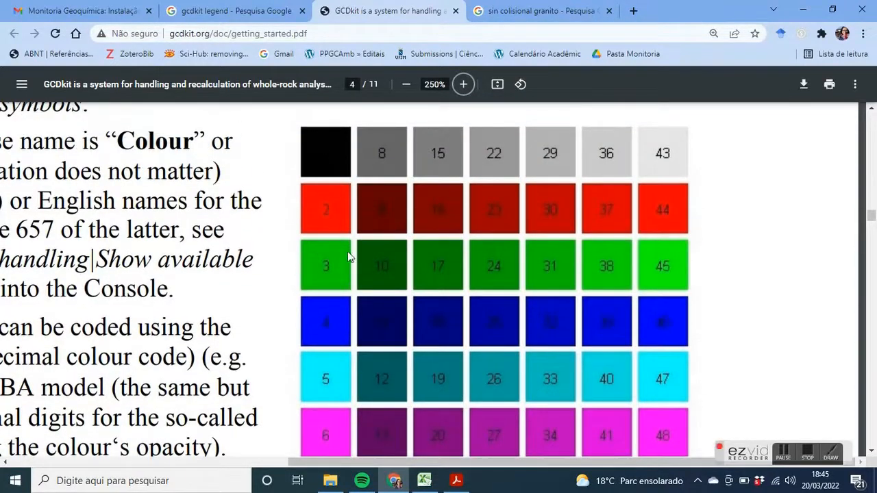
{"action": "scroll", "coordinate": [334, 231], "scroll_direction": "up", "scroll_amount": 6}
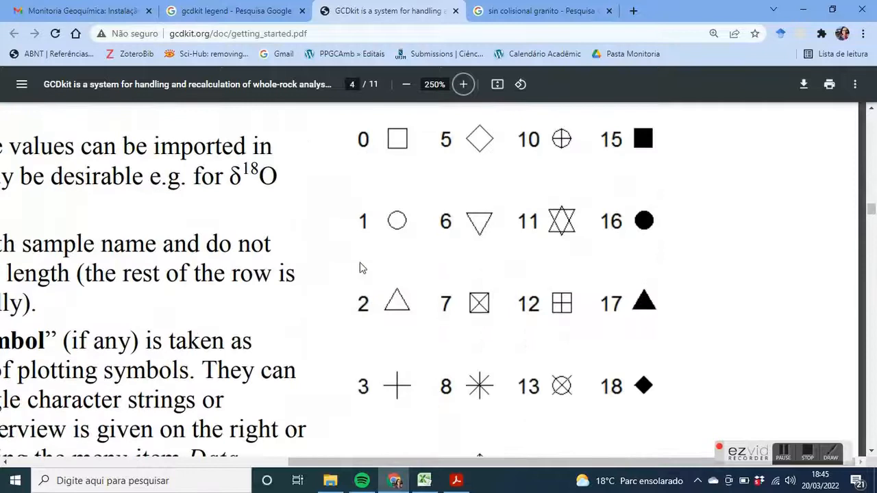
Switch back to the Excel workbook and assign Symbol 1 and Color 1 to Amostra 1 through Amostra 8
{"action": "left_click", "coordinate": [424, 480]}
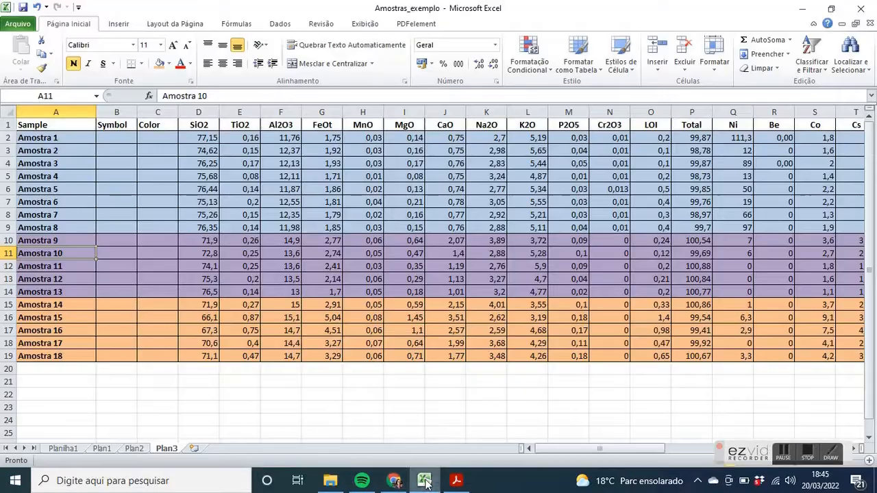
{"action": "left_click", "coordinate": [118, 136]}
{"action": "type", "text": "1"}
{"action": "key", "text": "Tab"}
{"action": "type", "text": "1"}
{"action": "key", "text": "Return"}
{"action": "left_click_drag", "start_coordinate": [118, 135], "coordinate": [178, 233]}
Assign Symbol 2 and Color 2 to Amostra 9 through Amostra 13
{"action": "left_click", "coordinate": [115, 240]}
{"action": "type", "text": "1"}
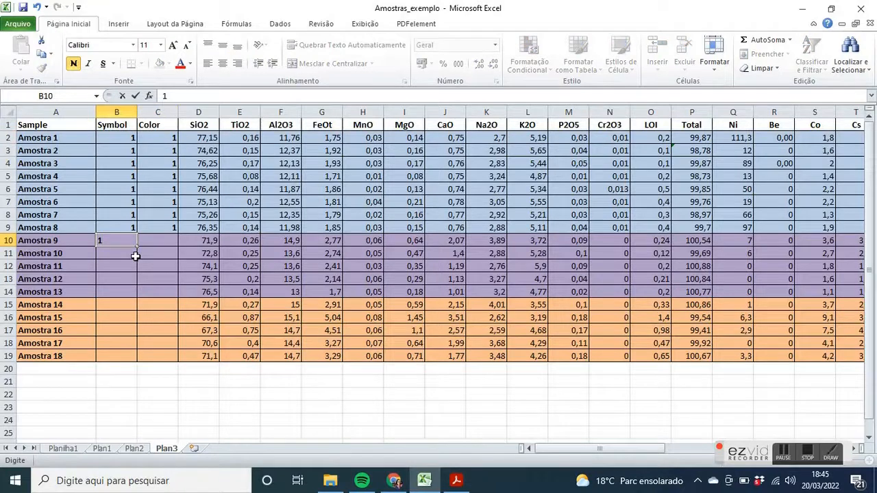
{"action": "key", "text": "Tab"}
{"action": "type", "text": "2"}
{"action": "left_click_drag", "start_coordinate": [117, 240], "coordinate": [178, 293]}
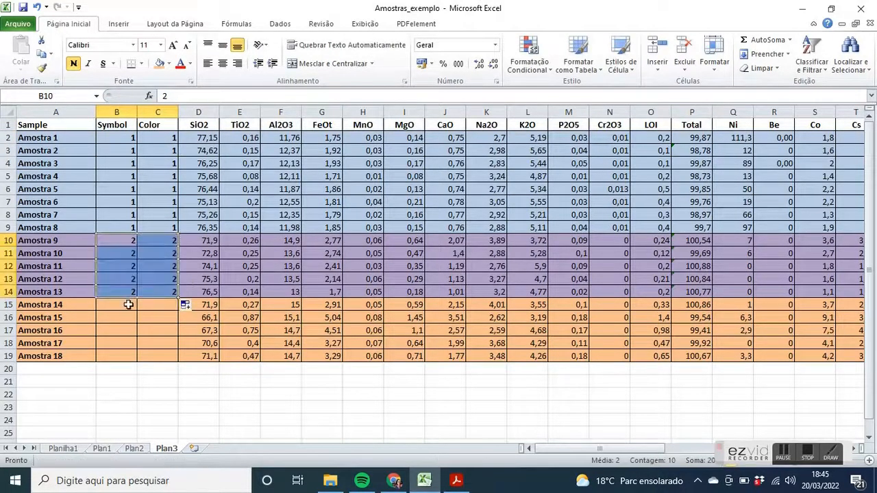
Assign Symbol 3 and Color 3 to Amostra 14 through Amostra 18
{"action": "left_click", "coordinate": [127, 304]}
{"action": "type", "text": "3"}
{"action": "key", "text": "Tab"}
{"action": "type", "text": "3"}
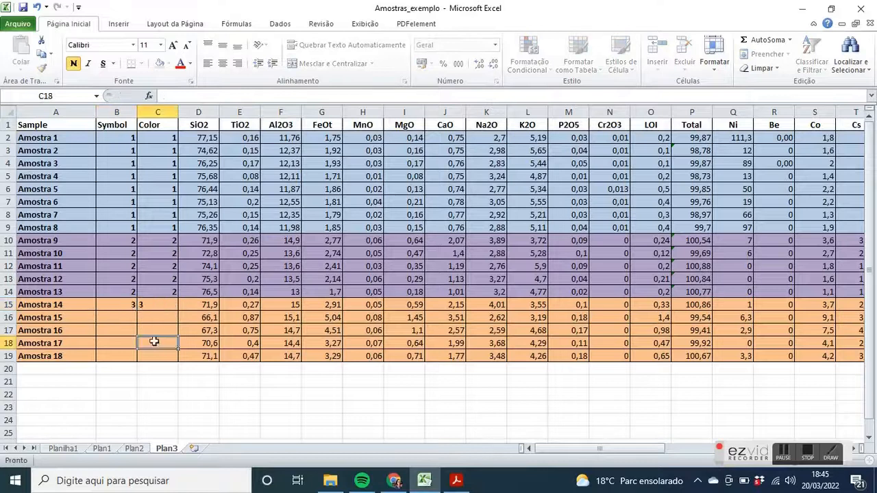
{"action": "left_click_drag", "start_coordinate": [127, 303], "coordinate": [181, 359]}
{"action": "left_click", "coordinate": [205, 330]}
{"action": "left_click", "coordinate": [252, 331]}
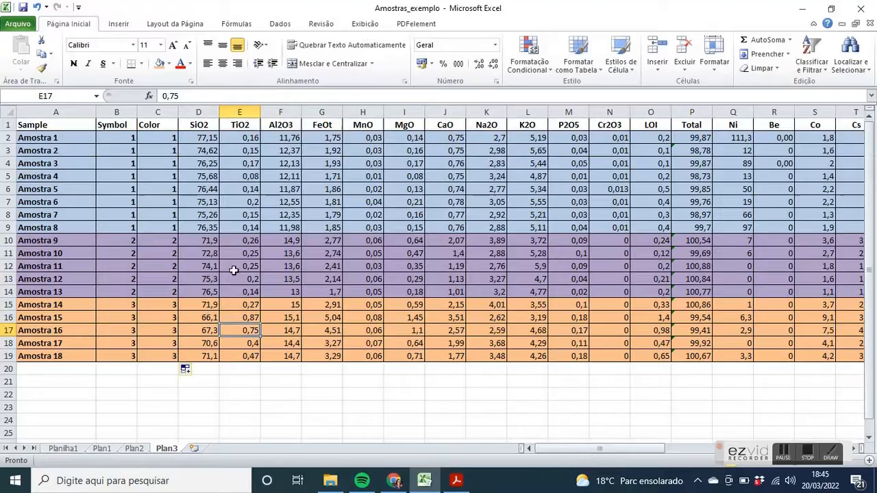
Switch to the desktop, launch R x64 3.6.0 and load the GCDkit package
{"action": "left_click", "coordinate": [807, 9]}
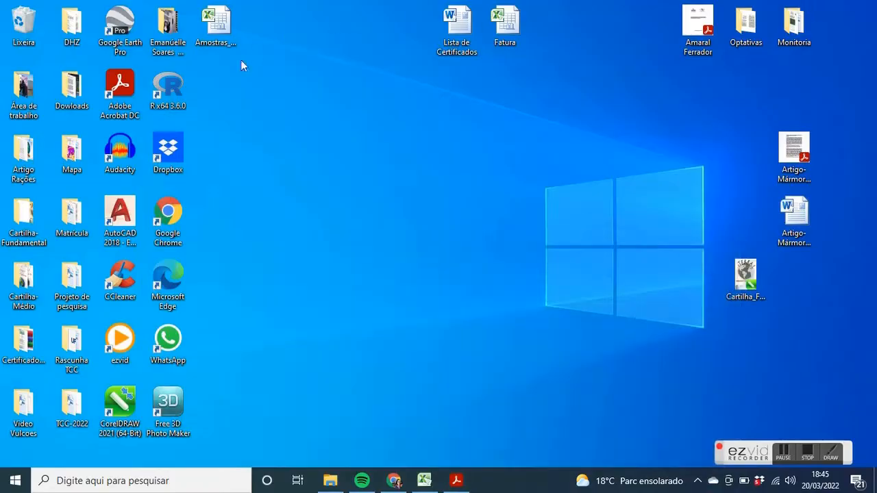
{"action": "double_click", "coordinate": [178, 105]}
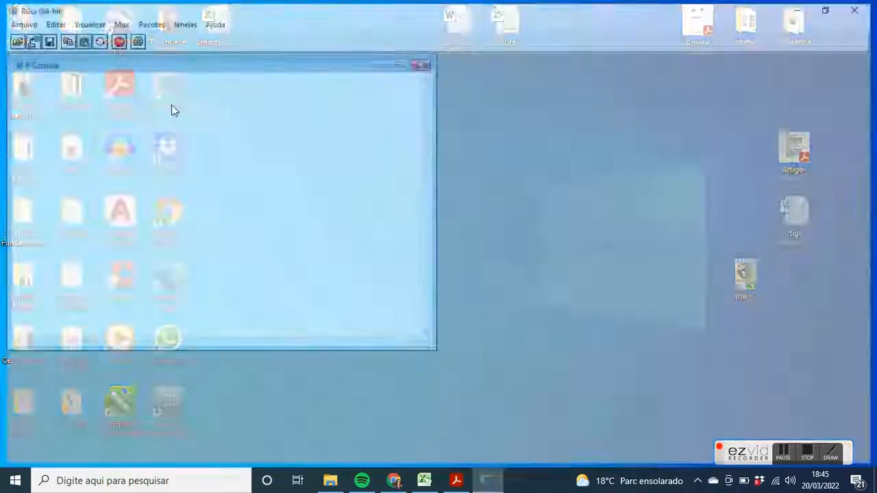
{"action": "left_click", "coordinate": [147, 21]}
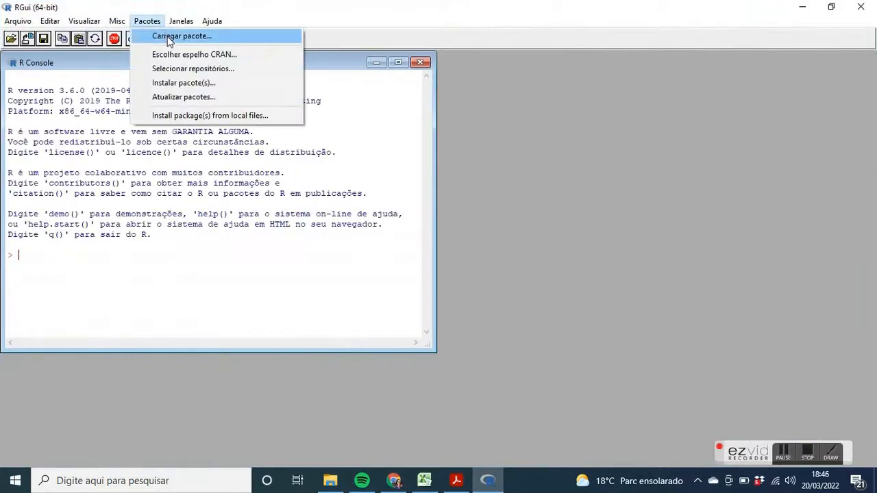
{"action": "left_click", "coordinate": [168, 35]}
{"action": "left_click", "coordinate": [406, 178]}
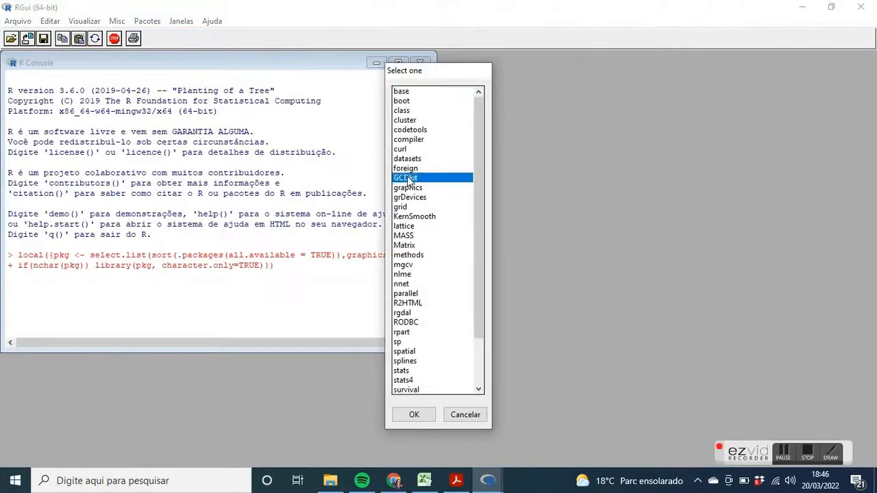
{"action": "left_click", "coordinate": [413, 415]}
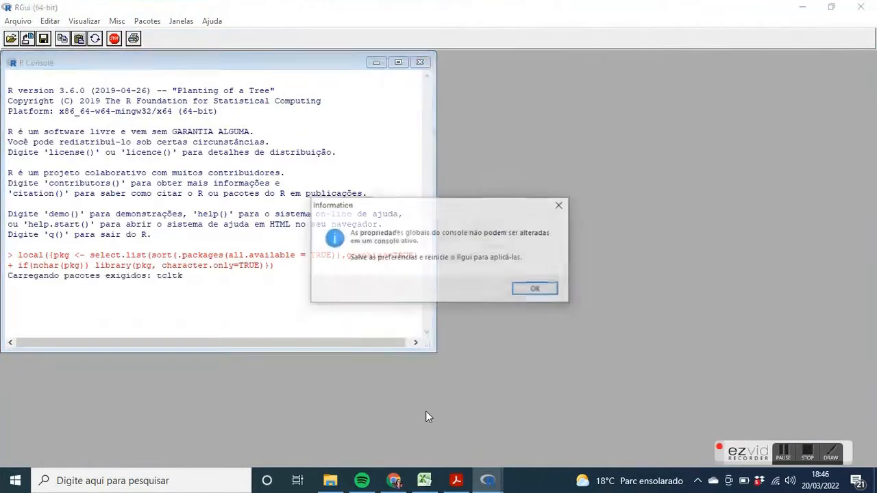
{"action": "left_click", "coordinate": [535, 289]}
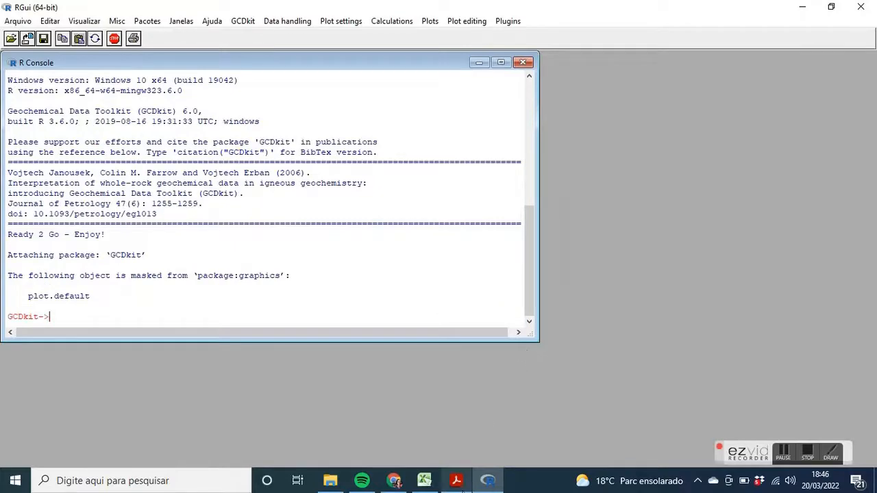
Switch back to the Excel workbook and copy the whole sample table, headers included, from Sample through Lu
{"action": "left_click", "coordinate": [424, 480]}
{"action": "left_click_drag", "start_coordinate": [61, 353], "coordinate": [788, 97]}
{"action": "right_click", "coordinate": [754, 168]}
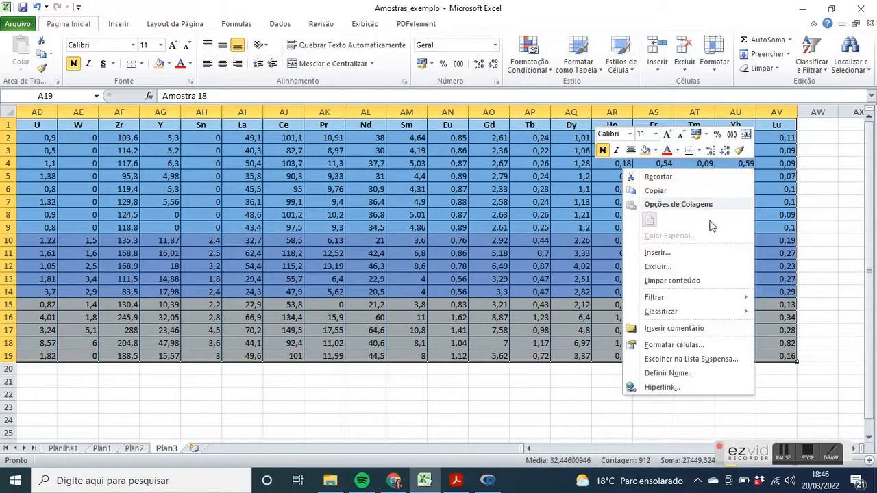
{"action": "left_click", "coordinate": [679, 191]}
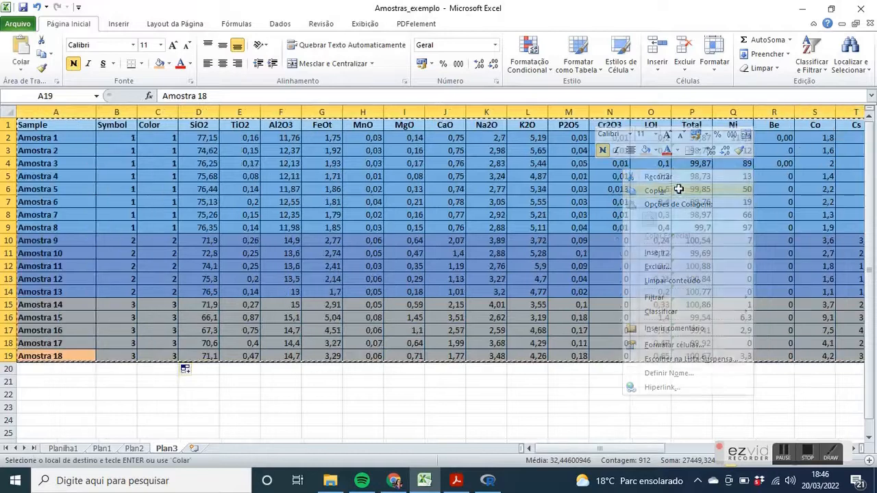
Switch to R and load the copied sample table into GCDkit from the clipboard
{"action": "left_click", "coordinate": [488, 481]}
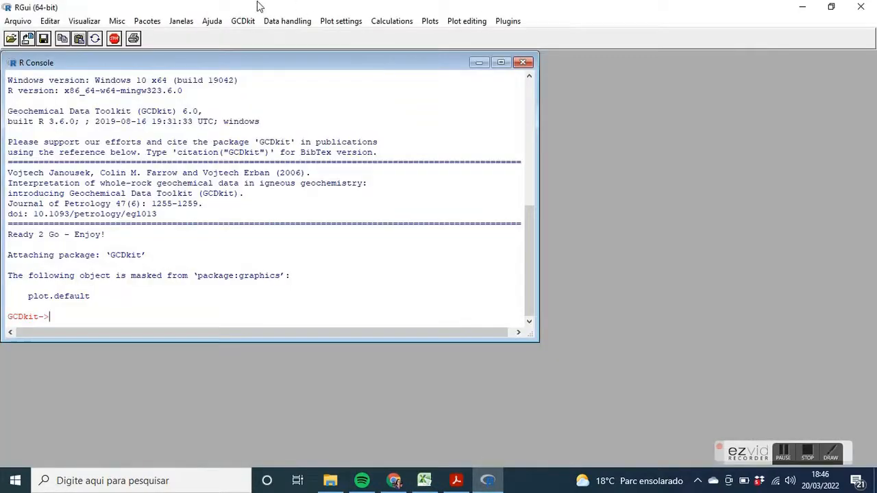
{"action": "left_click", "coordinate": [244, 21]}
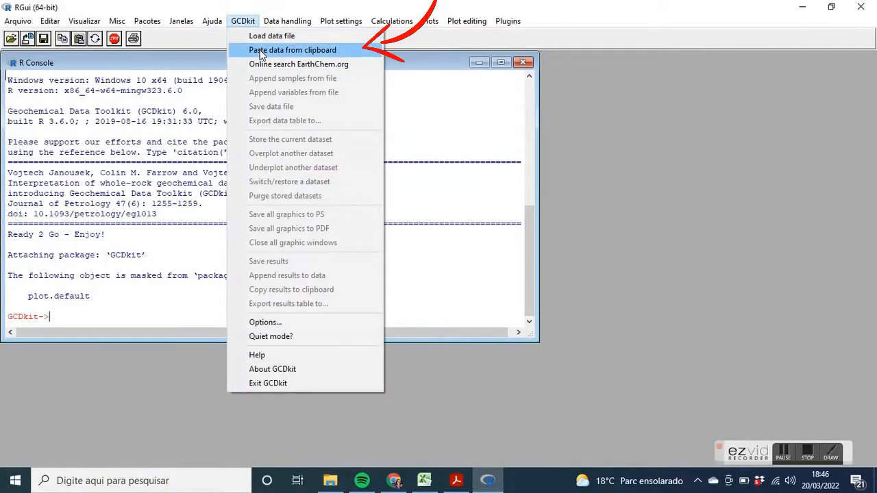
{"action": "left_click", "coordinate": [261, 55]}
{"action": "left_click", "coordinate": [480, 282]}
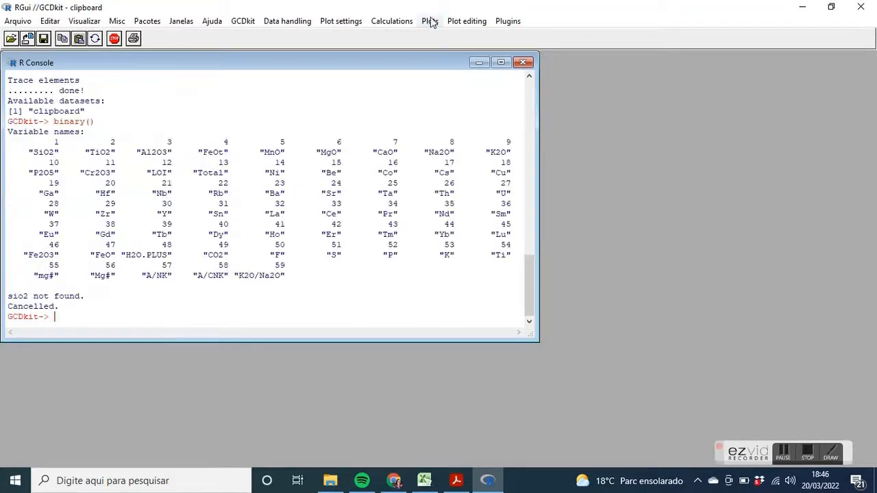
Create a binary plot of SiO2 versus TiO2 for all samples, and close it after viewing
{"action": "left_click", "coordinate": [429, 22]}
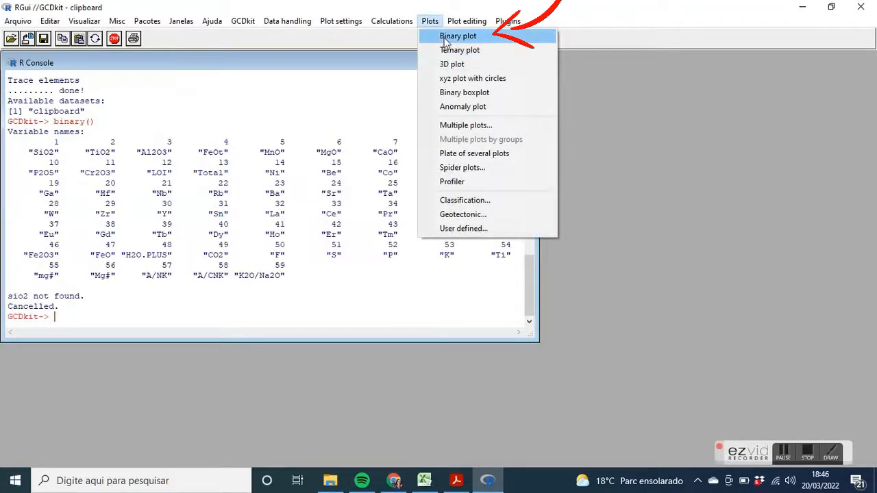
{"action": "left_click", "coordinate": [446, 40]}
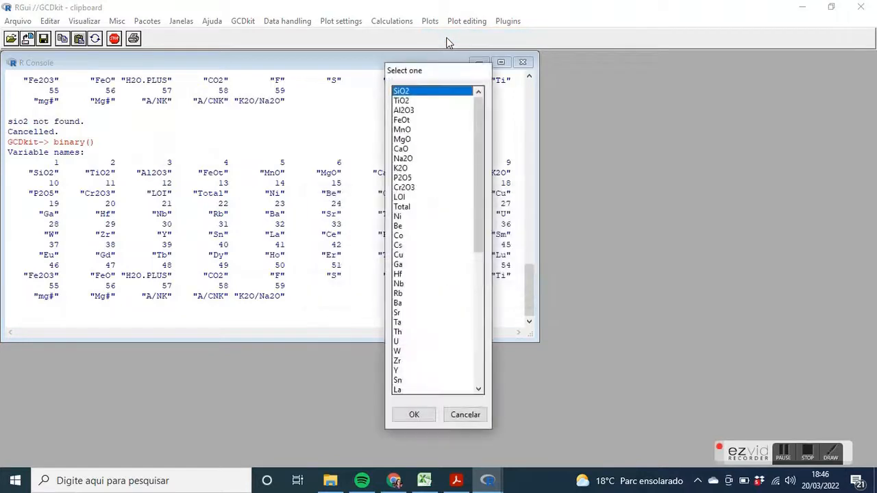
{"action": "key", "text": "Return"}
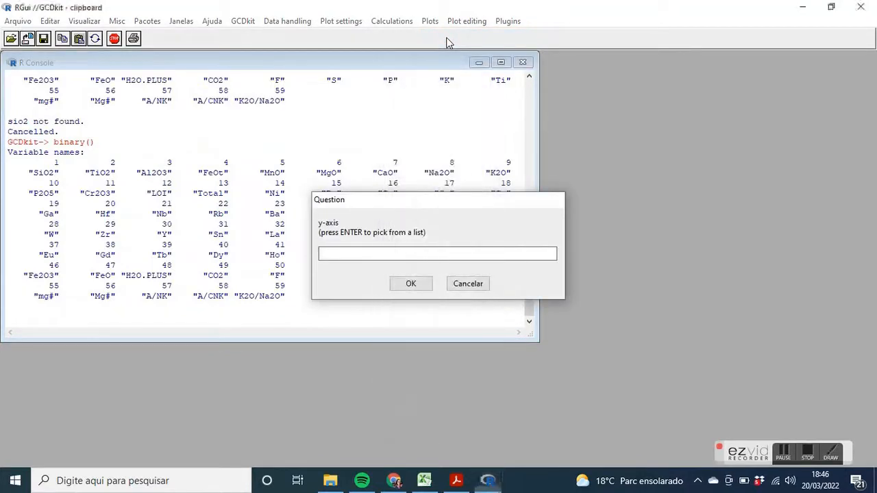
{"action": "key", "text": "Return"}
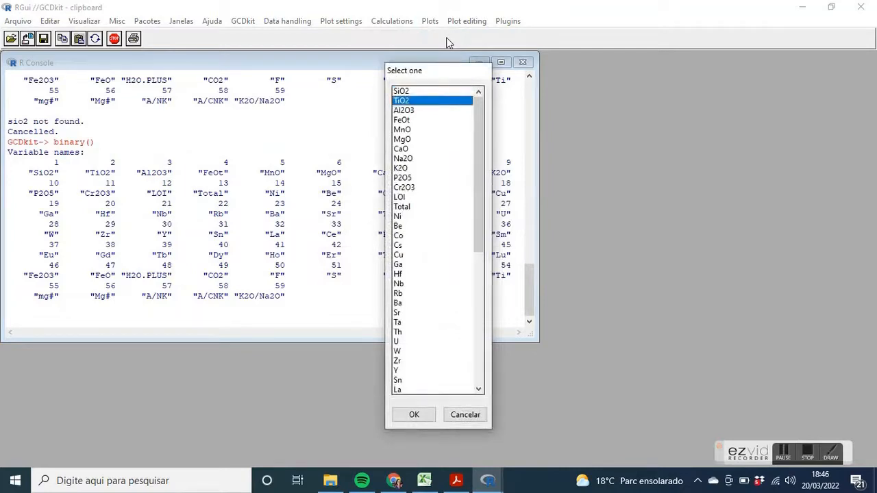
{"action": "key", "text": "Return"}
{"action": "key", "text": "Return"}
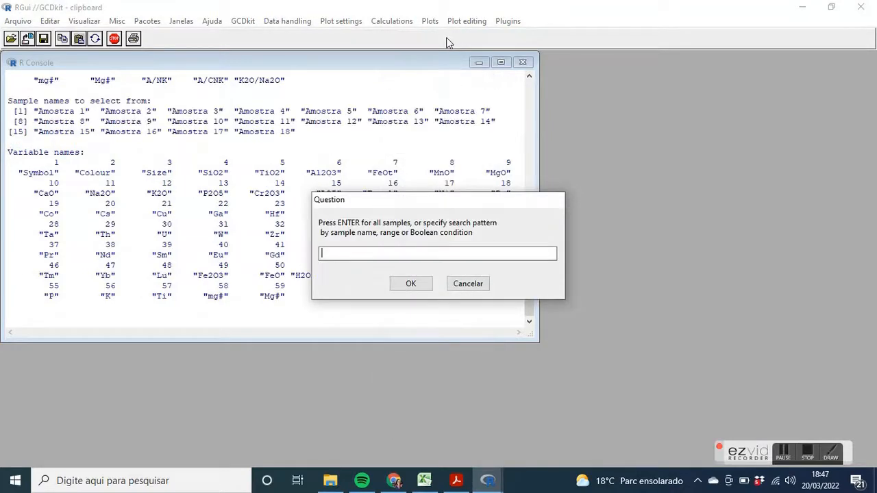
{"action": "key", "text": "Return"}
{"action": "key", "text": "Return"}
{"action": "key", "text": "Return"}
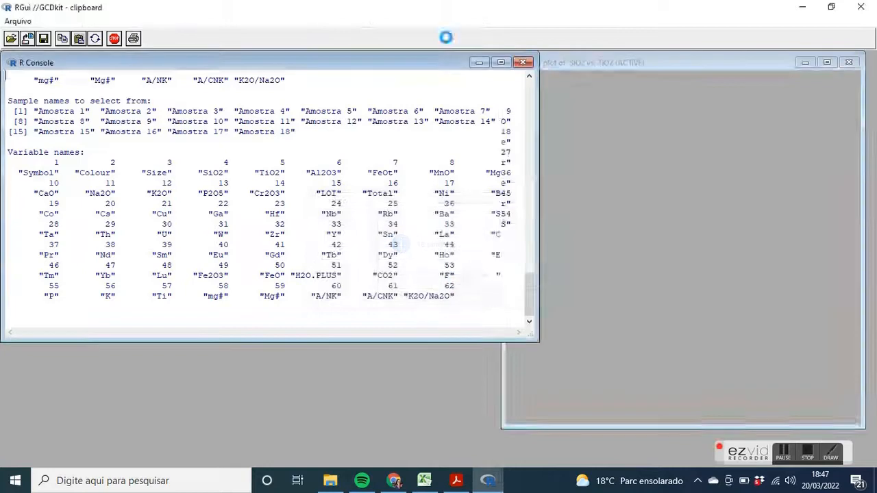
{"action": "left_click", "coordinate": [673, 236]}
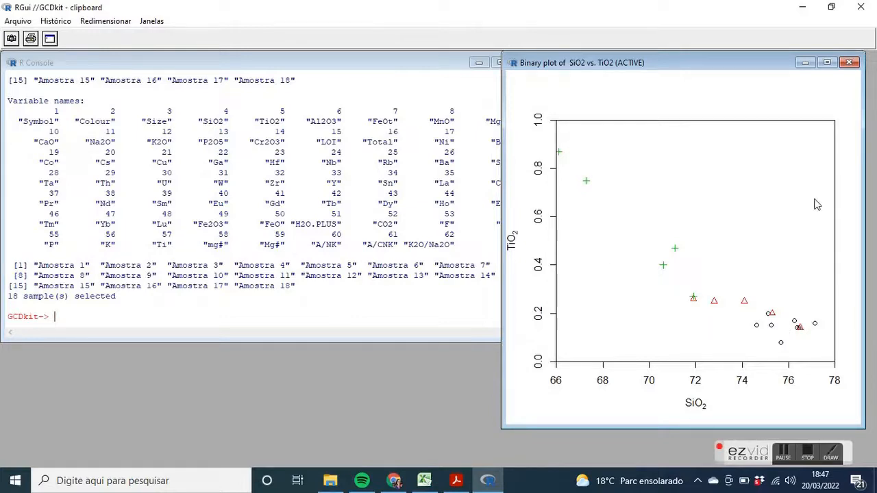
{"action": "left_click", "coordinate": [849, 62]}
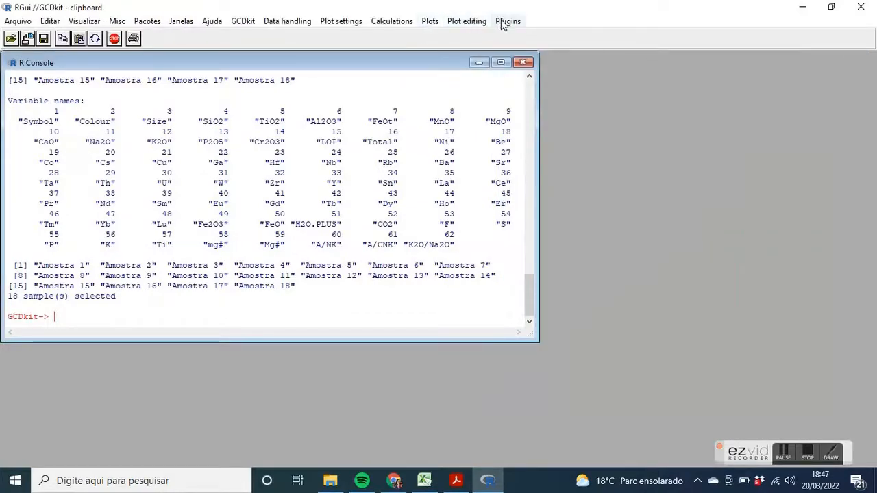
Create a 1 vs. majors multiple plot of SiO2 against the major oxides for all samples, with x-axis limits 66,78 and a 3,3 layout
{"action": "left_click", "coordinate": [430, 22]}
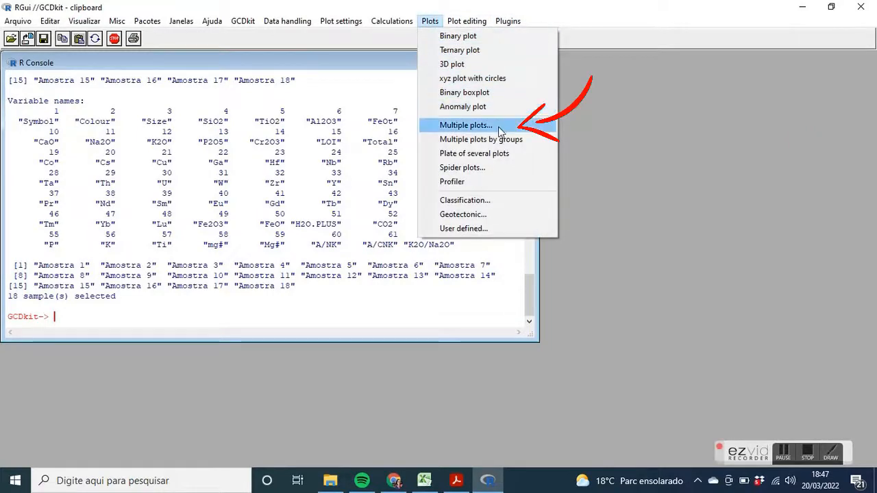
{"action": "left_click", "coordinate": [466, 126]}
{"action": "left_click", "coordinate": [422, 283]}
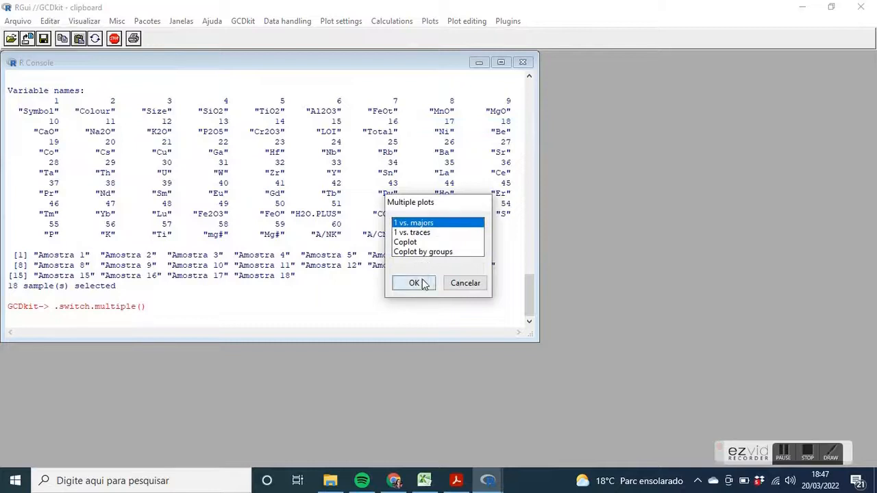
{"action": "left_click", "coordinate": [421, 283]}
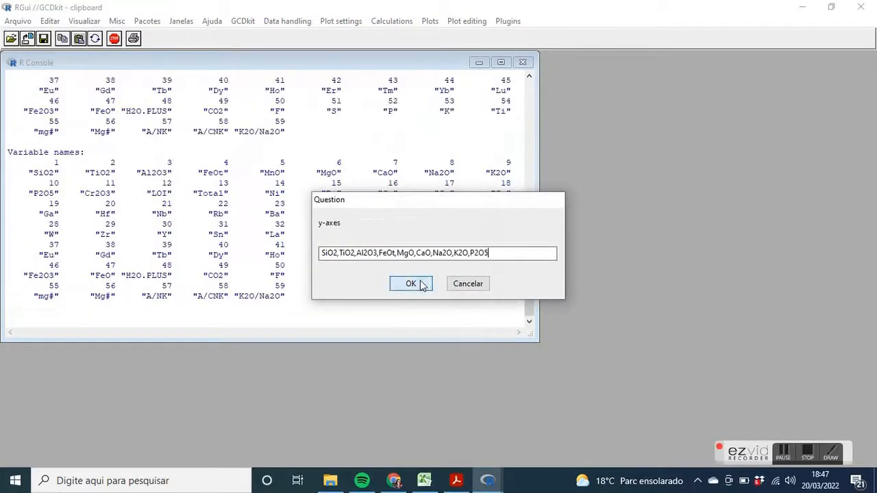
{"action": "left_click", "coordinate": [422, 284]}
{"action": "left_click", "coordinate": [422, 283]}
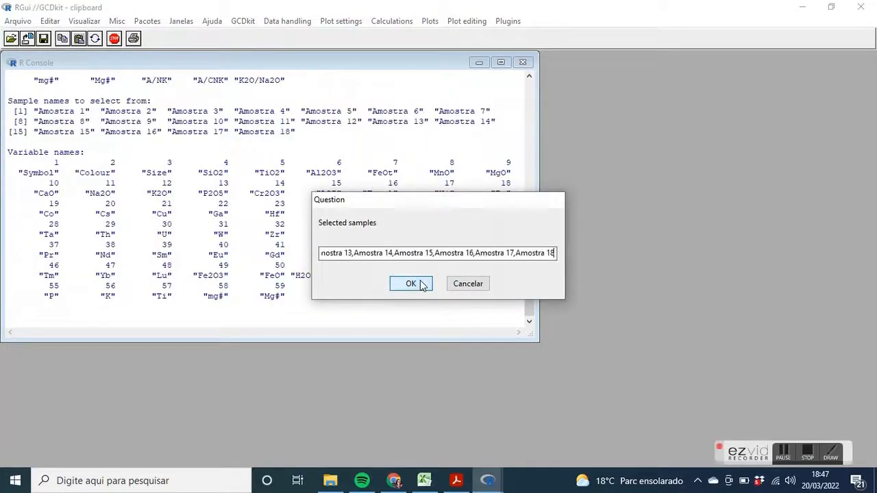
{"action": "left_click", "coordinate": [422, 284]}
{"action": "left_click", "coordinate": [453, 289]}
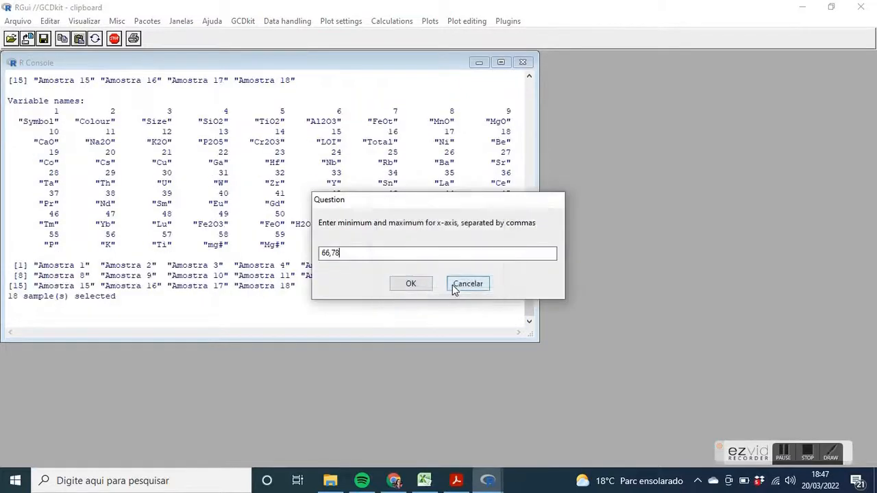
{"action": "left_click", "coordinate": [420, 287]}
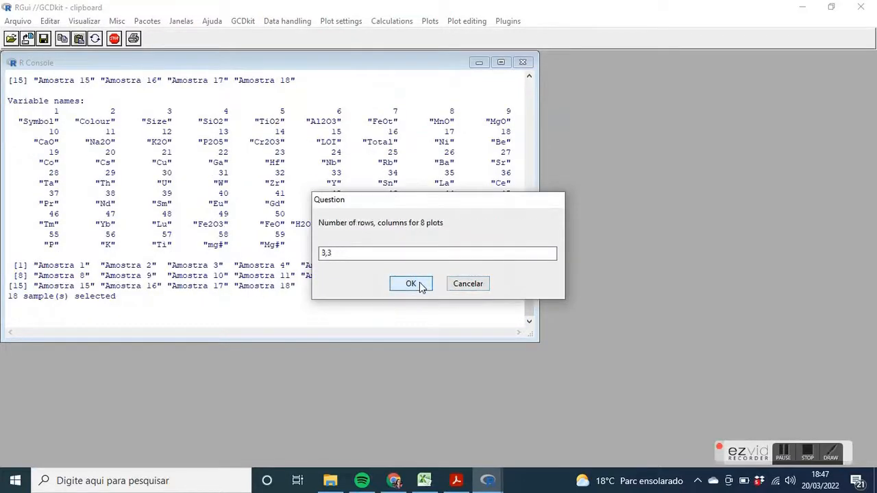
{"action": "left_click", "coordinate": [420, 286]}
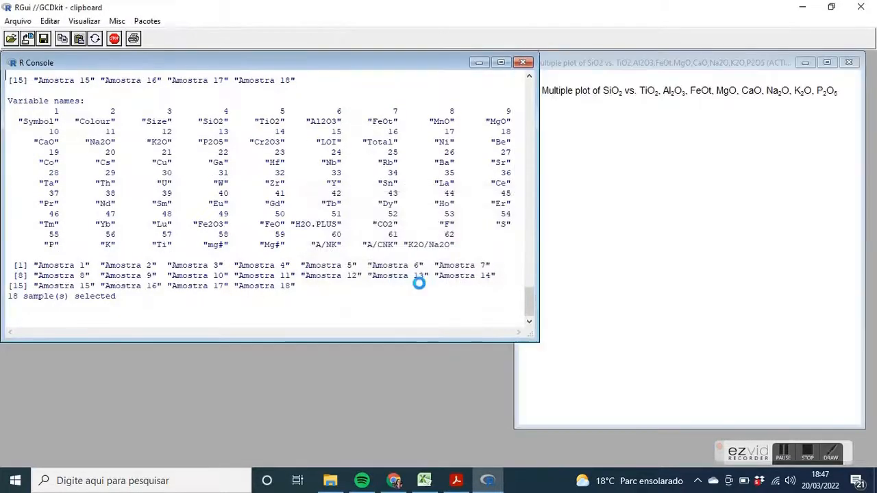
{"action": "left_click", "coordinate": [606, 350]}
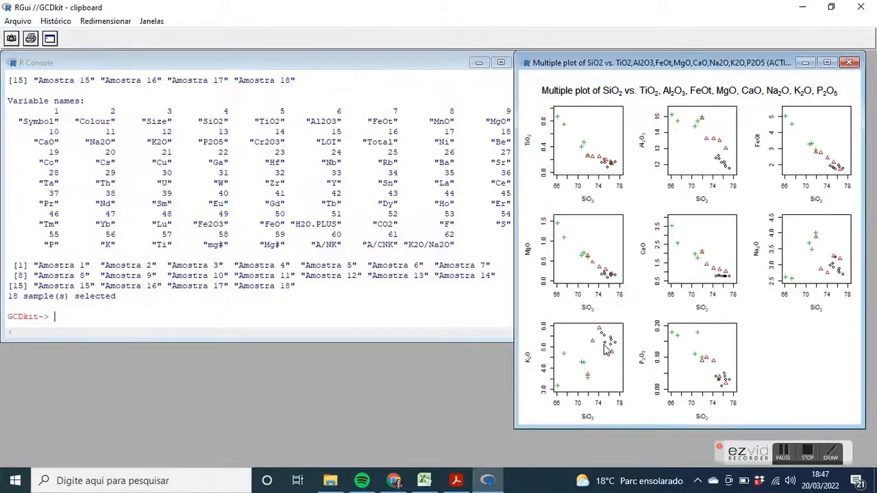
Maximize the SiO2 versus major oxides plot to examine the sample groups, and minimize it within R
{"action": "left_click", "coordinate": [827, 63]}
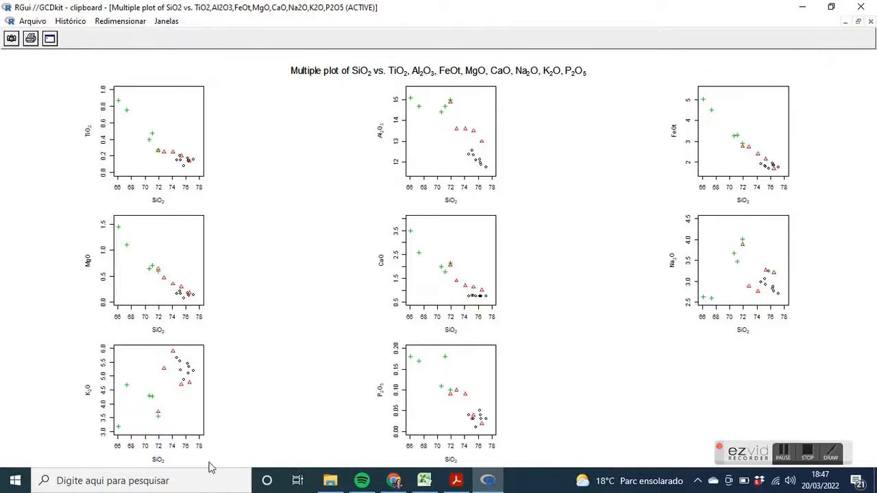
{"action": "left_click", "coordinate": [812, 6]}
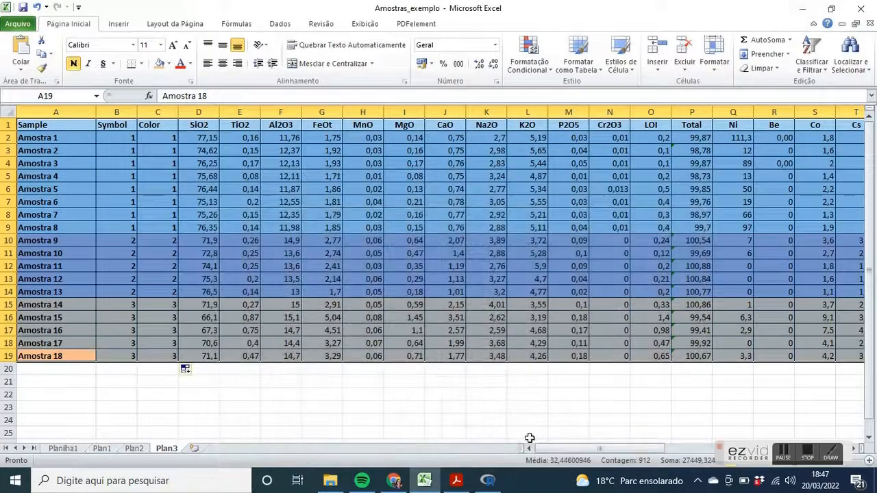
{"action": "left_click", "coordinate": [487, 480]}
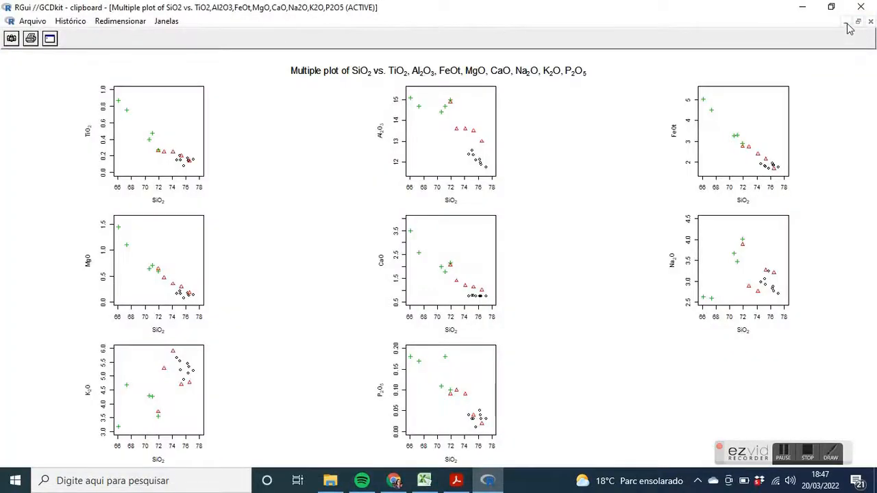
{"action": "left_click", "coordinate": [849, 26]}
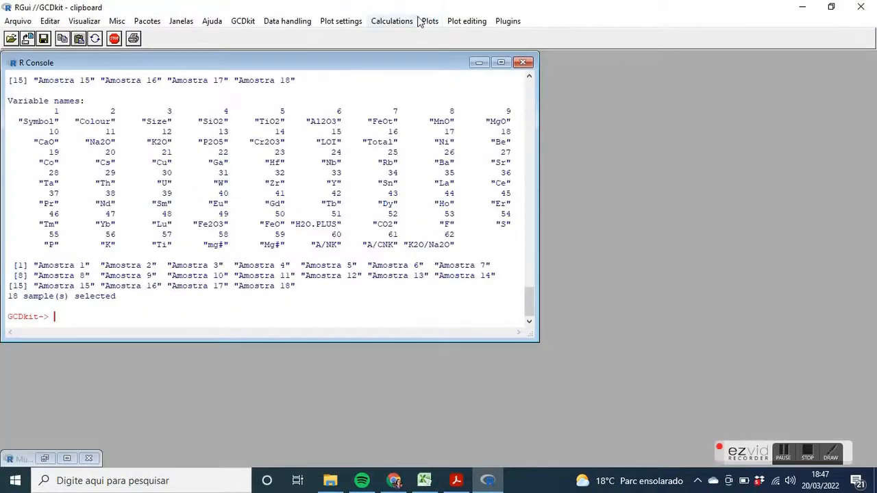
Set up a 1 vs. traces multiple plot with SiO2 on the x-axis
{"action": "left_click", "coordinate": [429, 21]}
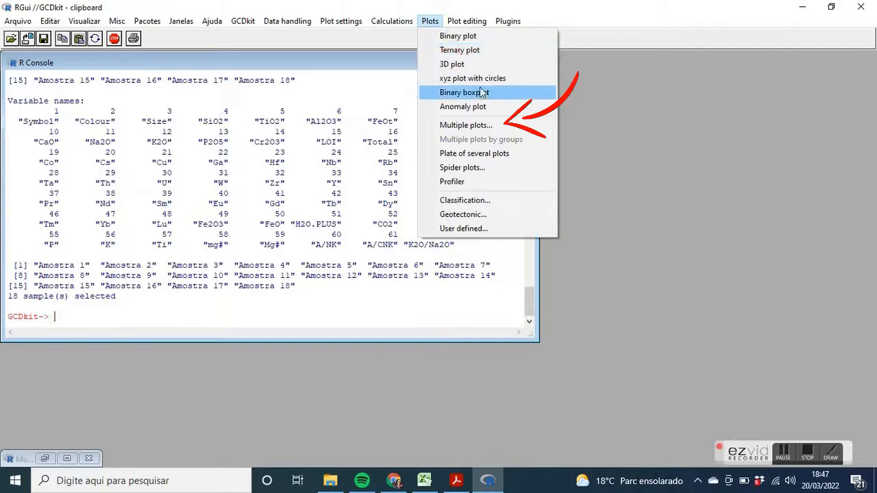
{"action": "left_click", "coordinate": [491, 128]}
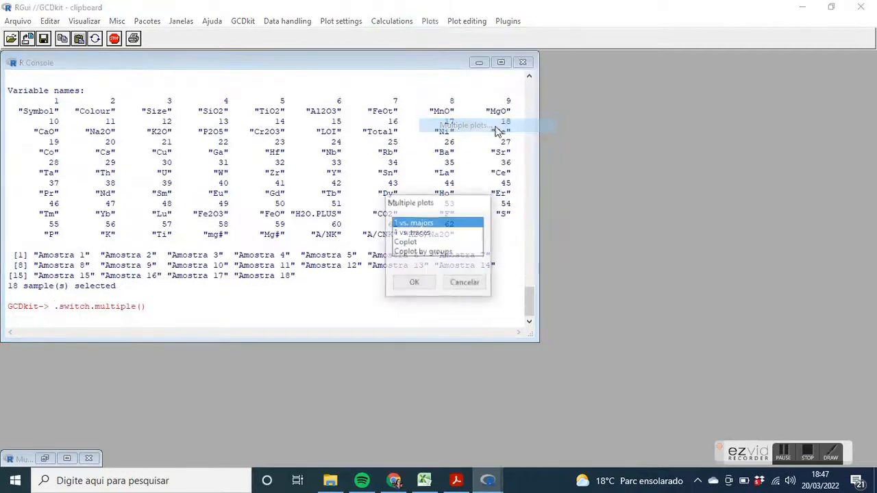
{"action": "left_click", "coordinate": [423, 234]}
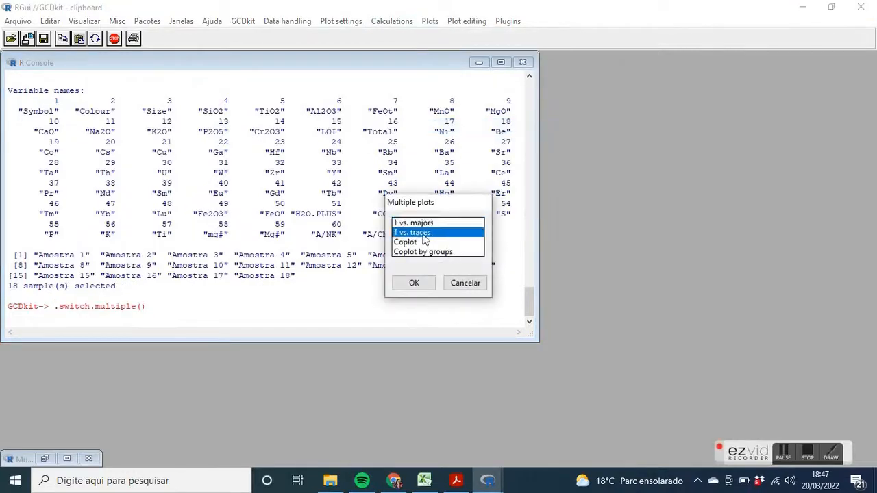
{"action": "left_click", "coordinate": [413, 284]}
{"action": "left_click", "coordinate": [431, 285]}
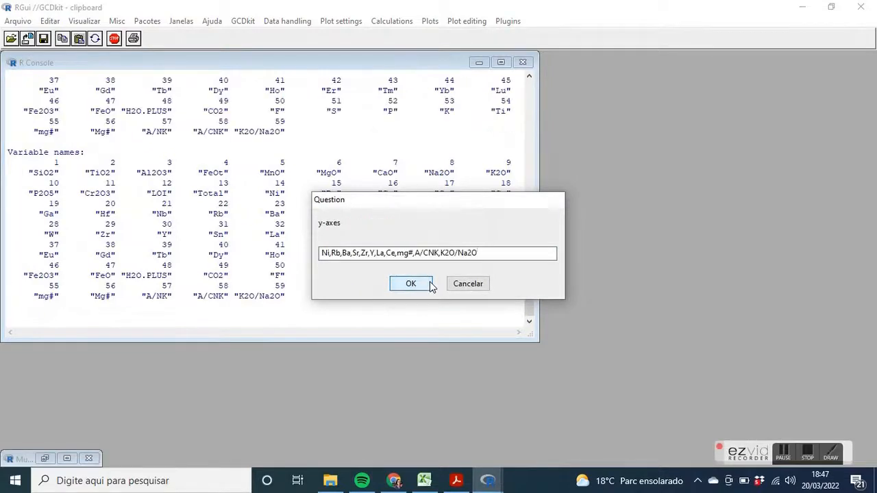
Plot SiO2 against Ni,Rb,Ba,Sr,Zr,Y,La,Ce,mg#,A/CNK,K2O/Na2O for all samples, and minimize the plot after examining it maximized
{"action": "left_click", "coordinate": [410, 284]}
{"action": "left_click", "coordinate": [410, 284]}
{"action": "left_click", "coordinate": [431, 286]}
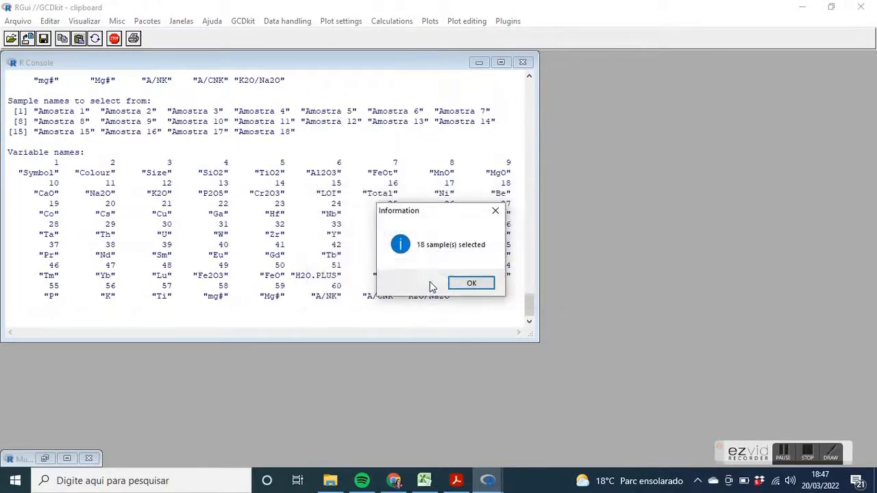
{"action": "left_click", "coordinate": [467, 285]}
{"action": "left_click", "coordinate": [411, 283]}
{"action": "left_click", "coordinate": [412, 283]}
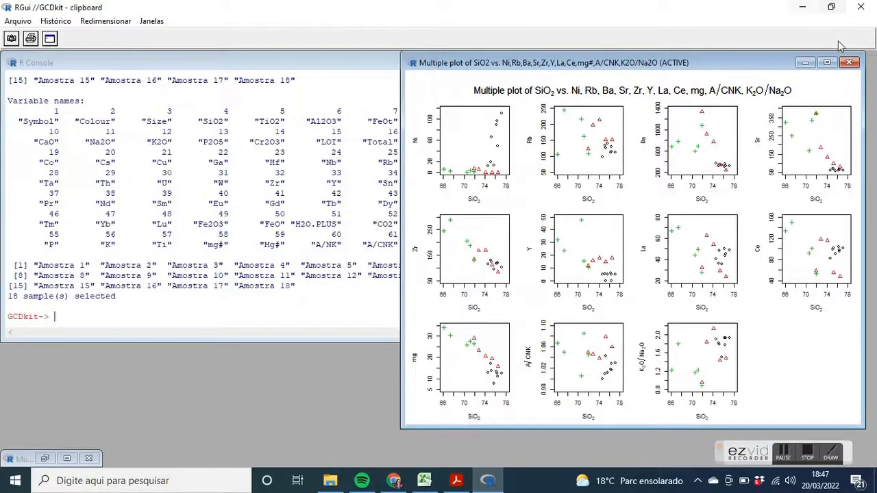
{"action": "left_click", "coordinate": [826, 63]}
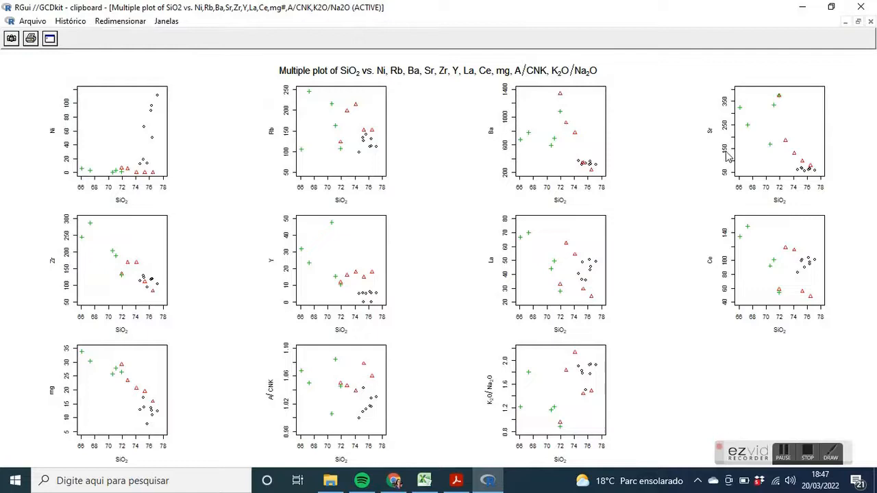
{"action": "left_click", "coordinate": [846, 21]}
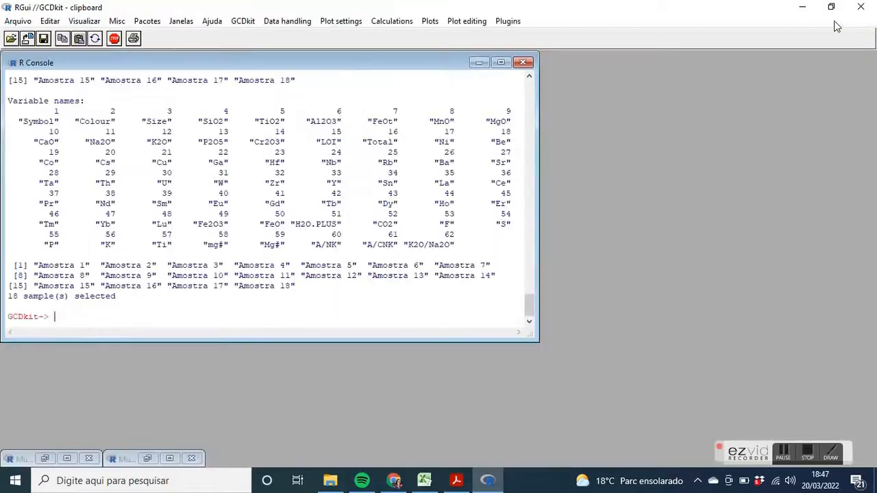
Set up a spider plot for selected samples normalized to Primitive mantle (McDonough & Sun 1995)
{"action": "left_click", "coordinate": [429, 21]}
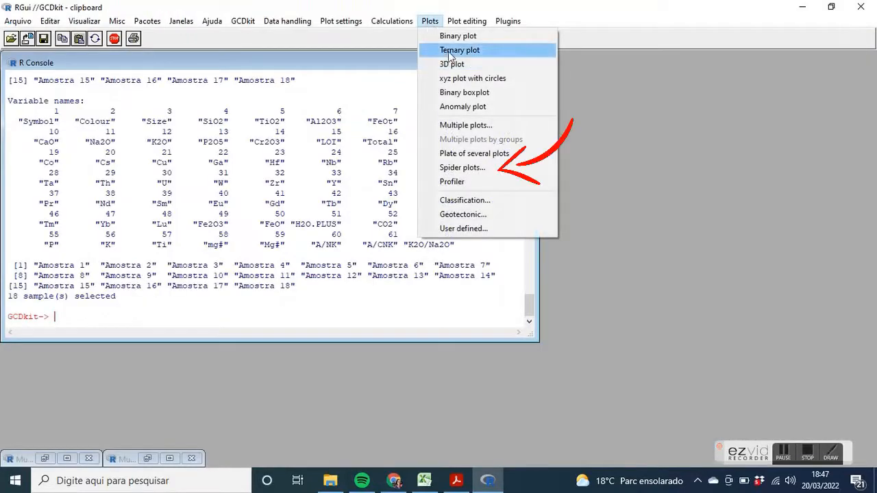
{"action": "left_click", "coordinate": [473, 168]}
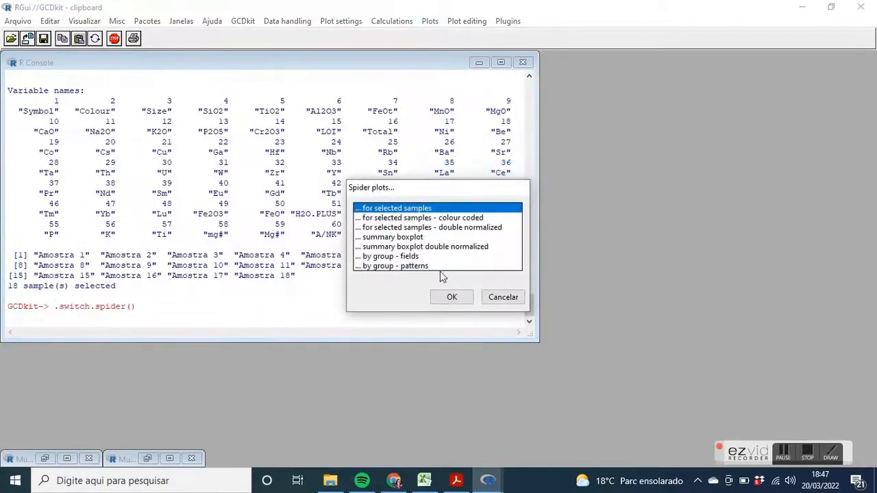
{"action": "left_click", "coordinate": [439, 297]}
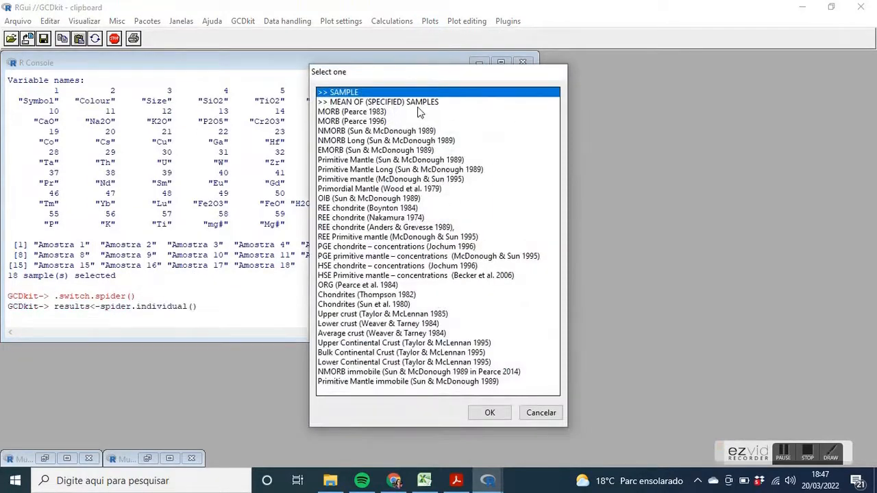
{"action": "left_click", "coordinate": [395, 161]}
{"action": "left_click", "coordinate": [401, 169]}
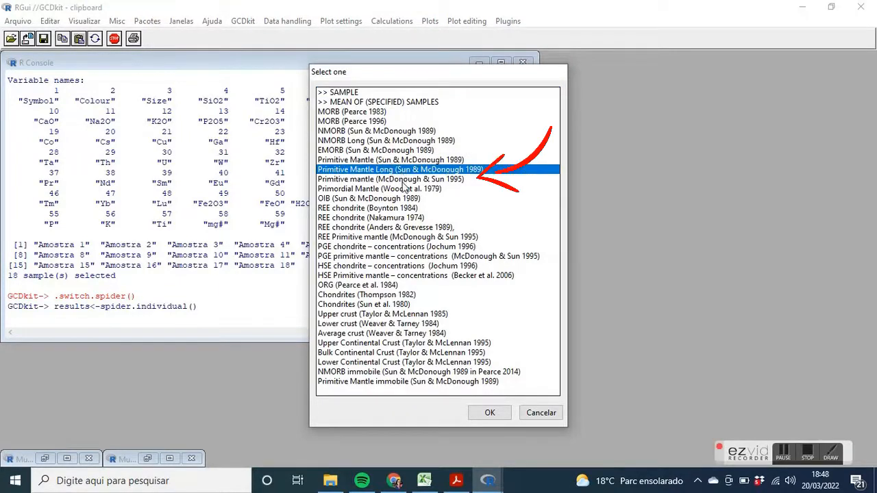
{"action": "left_click", "coordinate": [404, 180]}
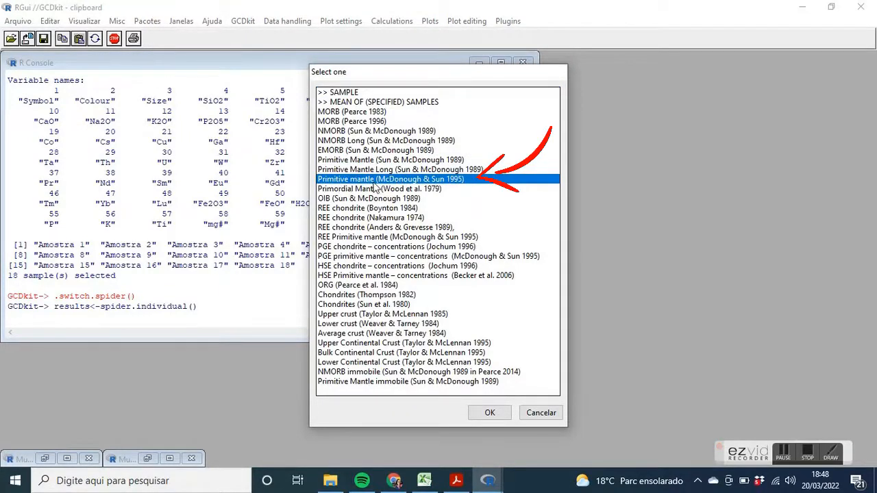
{"action": "left_click", "coordinate": [503, 414]}
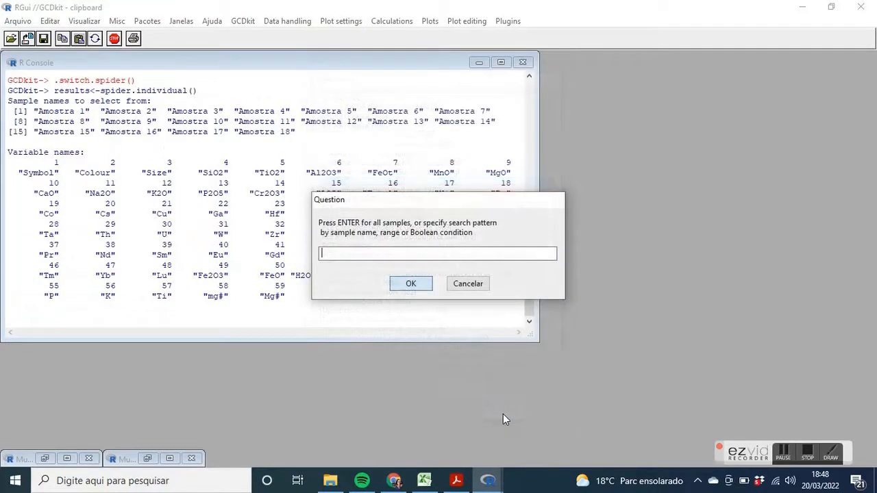
Draw the primitive mantle spider plot for all samples with assigned symbols/colours, unbroken patterns and y-axis limits 0.1,1000, and minimize it after viewing
{"action": "left_click", "coordinate": [423, 285]}
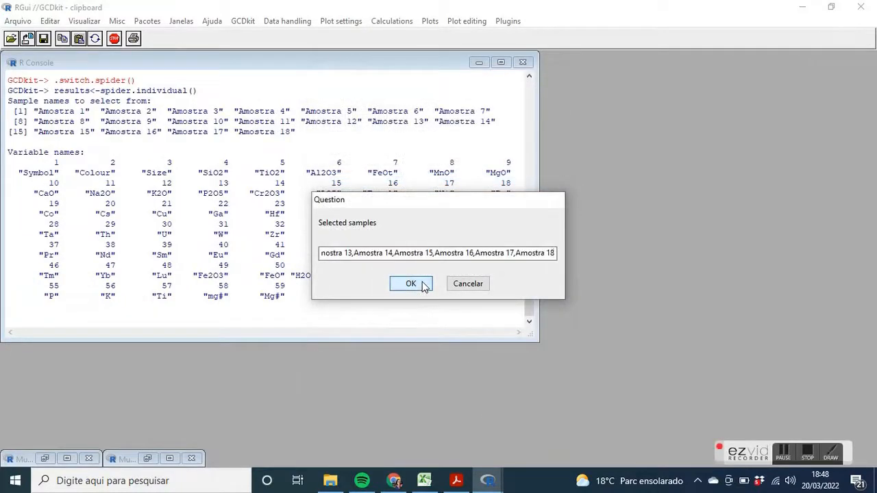
{"action": "left_click", "coordinate": [423, 285]}
{"action": "left_click", "coordinate": [465, 287]}
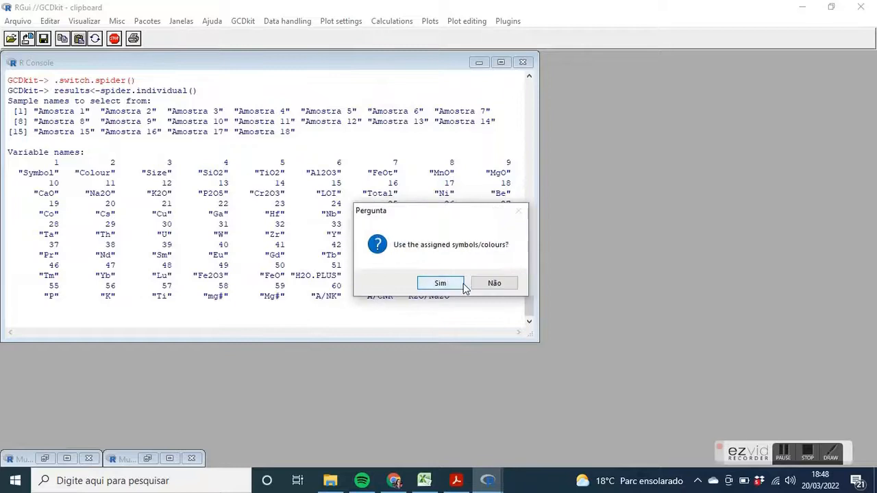
{"action": "left_click", "coordinate": [421, 289]}
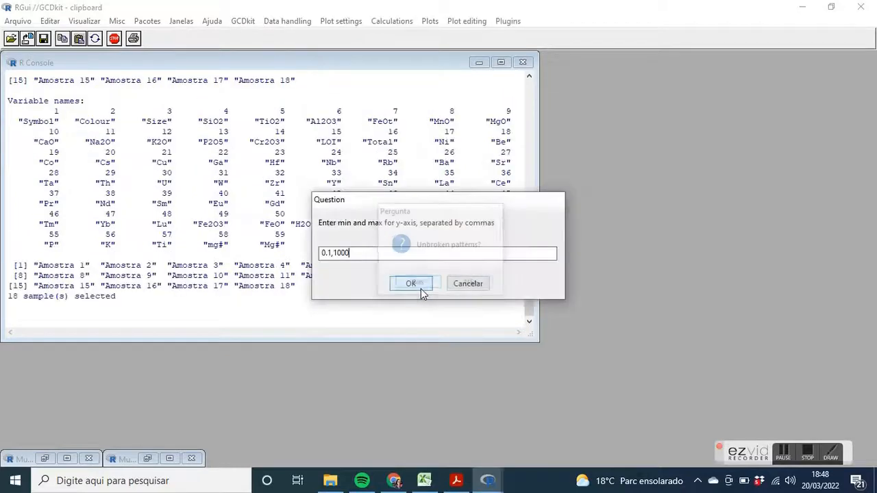
{"action": "left_click", "coordinate": [429, 286]}
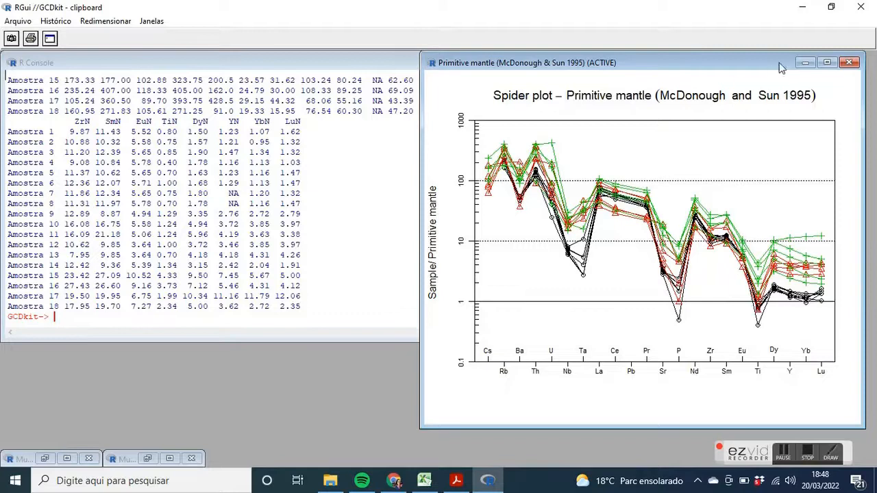
{"action": "left_click", "coordinate": [804, 62]}
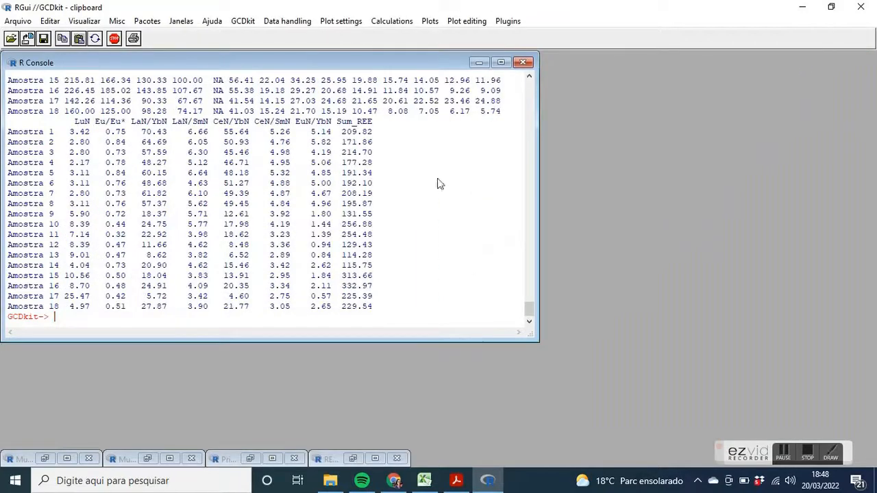
Set up a spider plot for selected samples normalized to REE chondrite (Boynton 1984)
{"action": "left_click", "coordinate": [439, 21]}
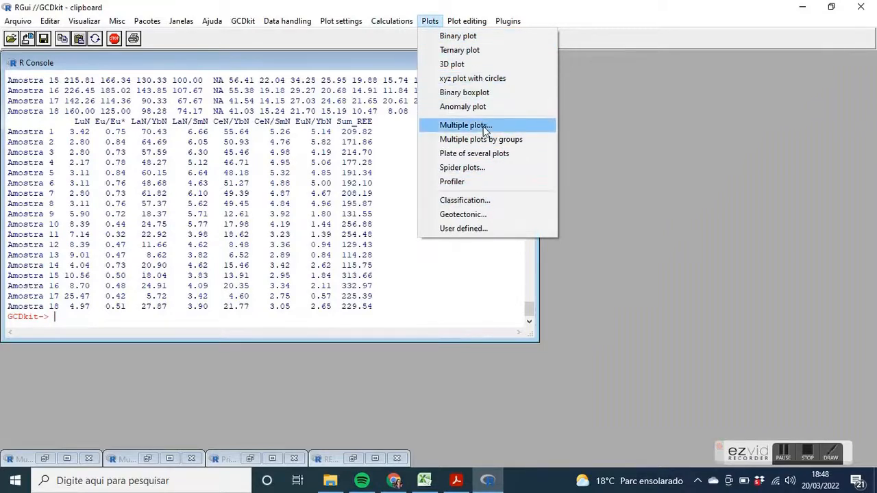
{"action": "left_click", "coordinate": [506, 167]}
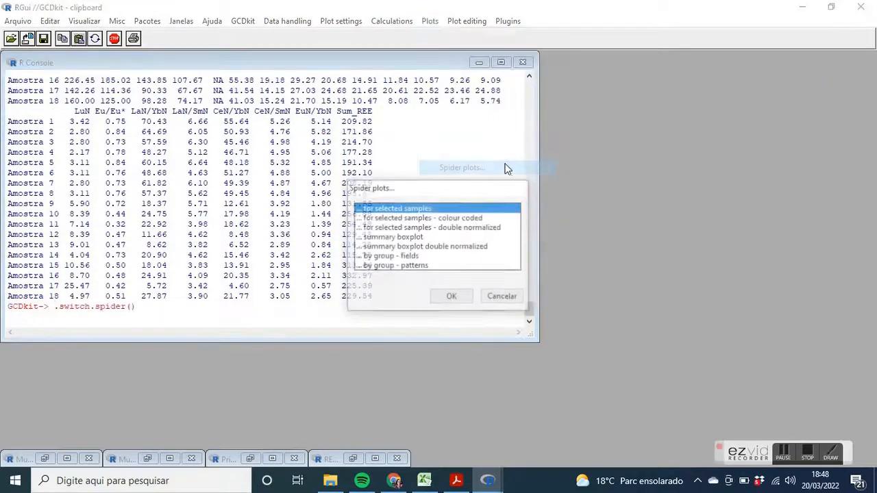
{"action": "left_click", "coordinate": [452, 298]}
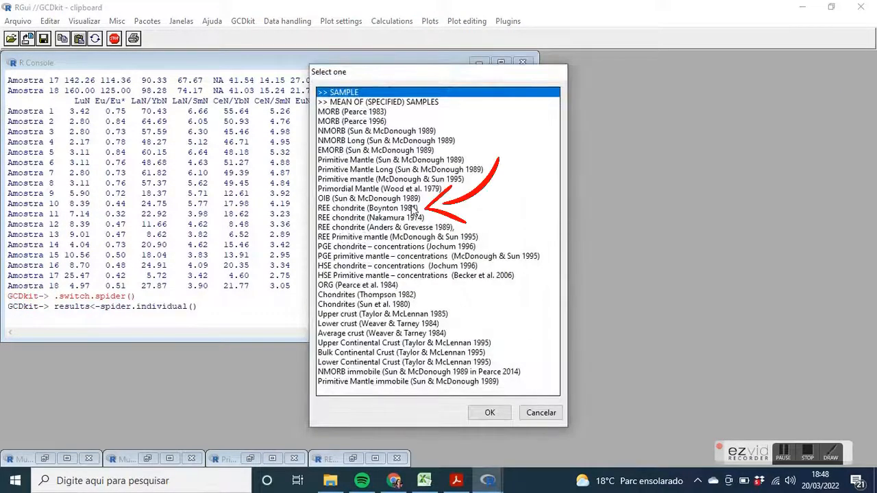
{"action": "left_click", "coordinate": [413, 208]}
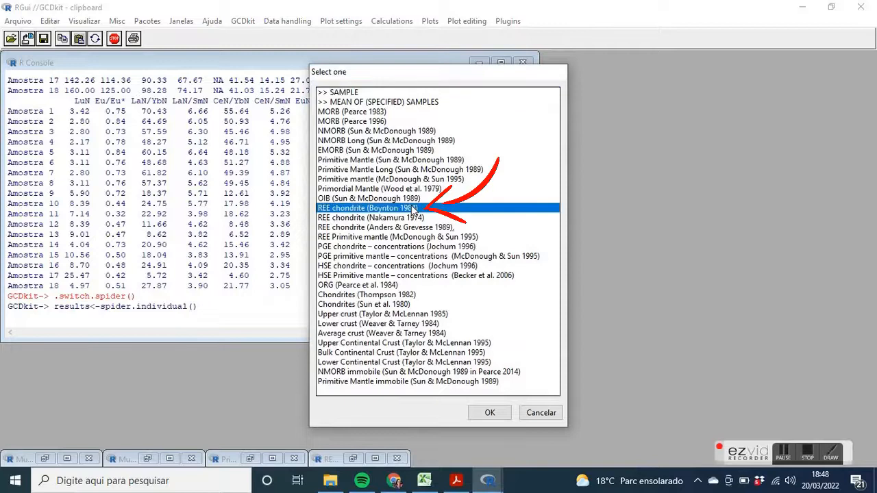
{"action": "left_click", "coordinate": [498, 417]}
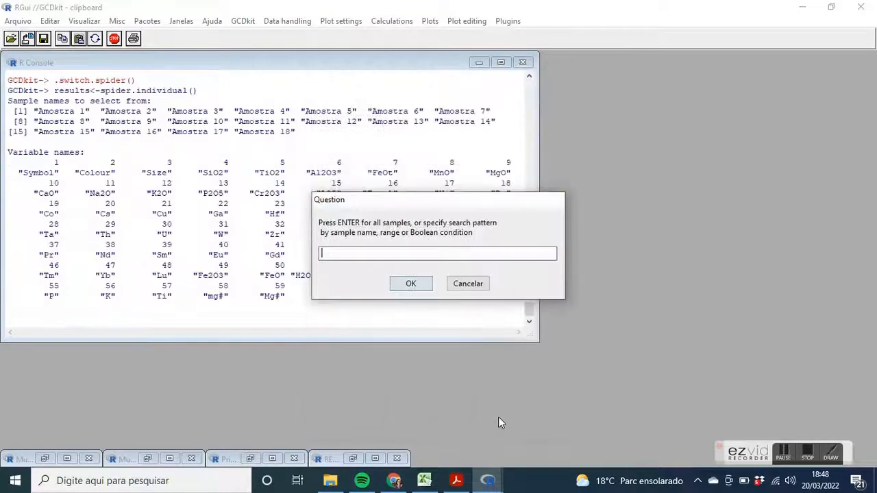
Draw the REE chondrite spider plot for all samples with assigned symbols/colours, unbroken patterns and a y-axis from 1 to 1000, and minimize it after viewing
{"action": "left_click", "coordinate": [423, 288]}
{"action": "left_click", "coordinate": [423, 287]}
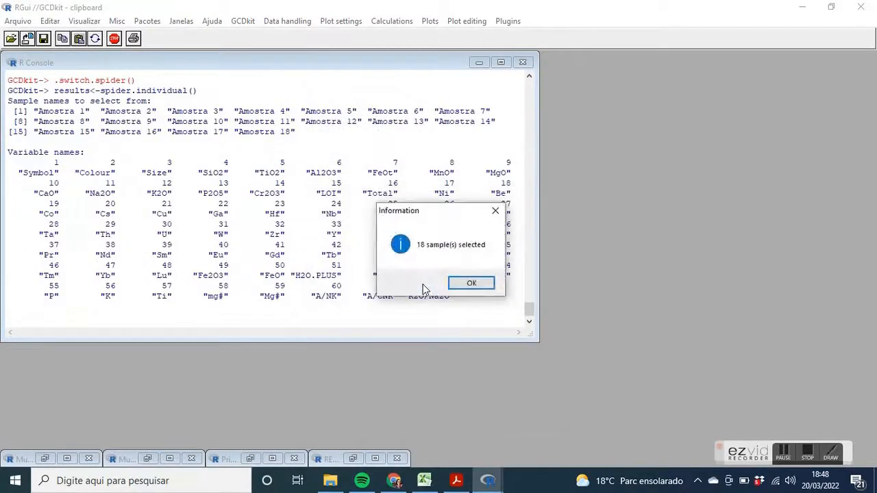
{"action": "left_click", "coordinate": [457, 287]}
{"action": "left_click", "coordinate": [458, 286]}
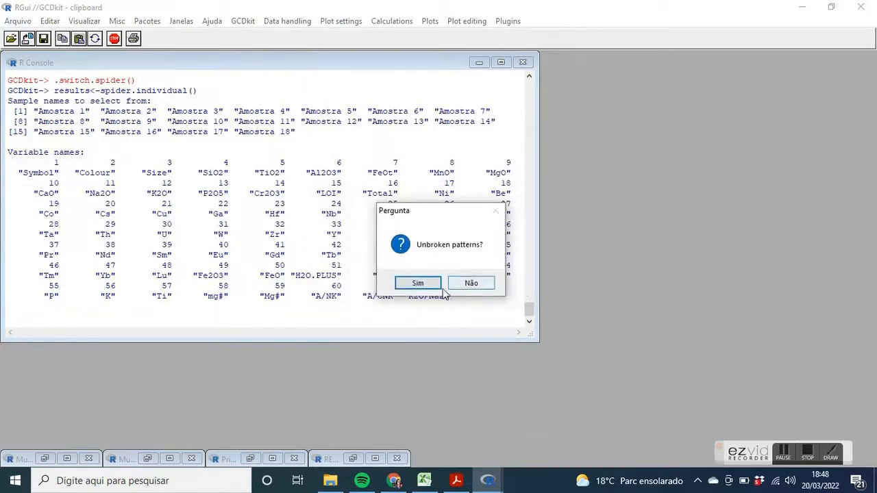
{"action": "left_click", "coordinate": [423, 286]}
{"action": "left_click", "coordinate": [424, 289]}
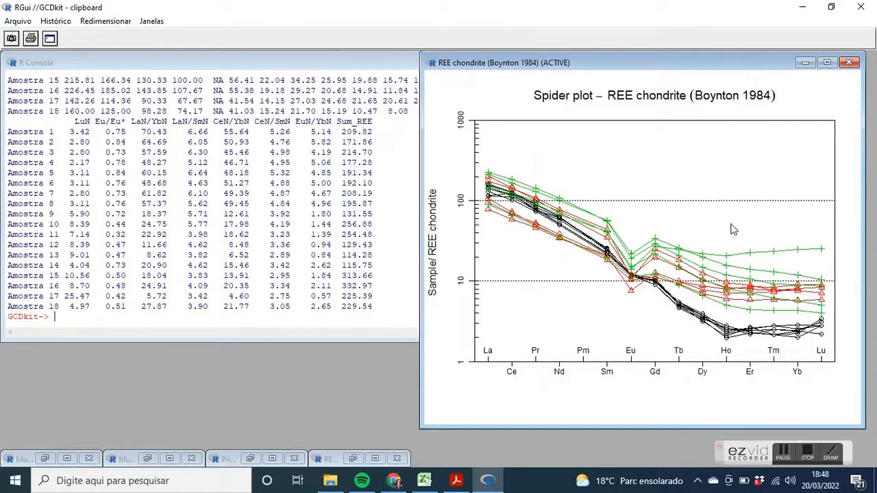
{"action": "left_click", "coordinate": [806, 63]}
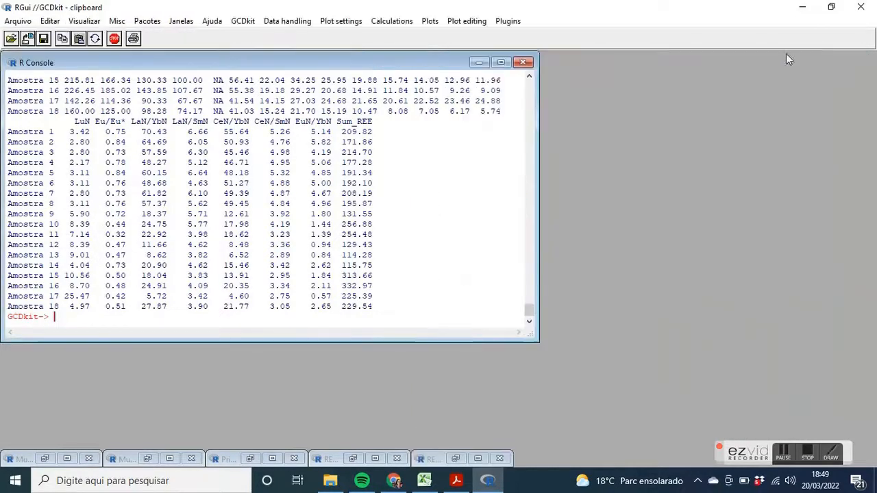
Create the plutonites TAS Middlemost (1994) classification diagram for all samples, and return to the R Console
{"action": "left_click", "coordinate": [438, 22]}
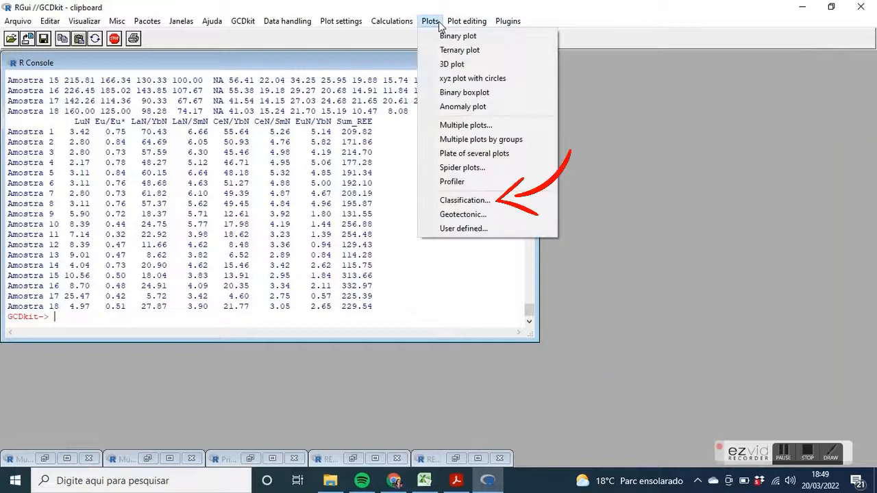
{"action": "left_click", "coordinate": [489, 203]}
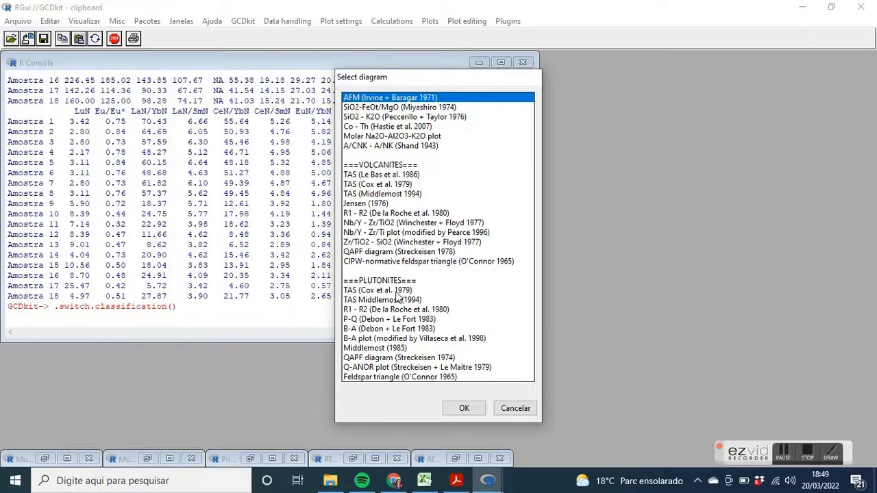
{"action": "left_click", "coordinate": [398, 291]}
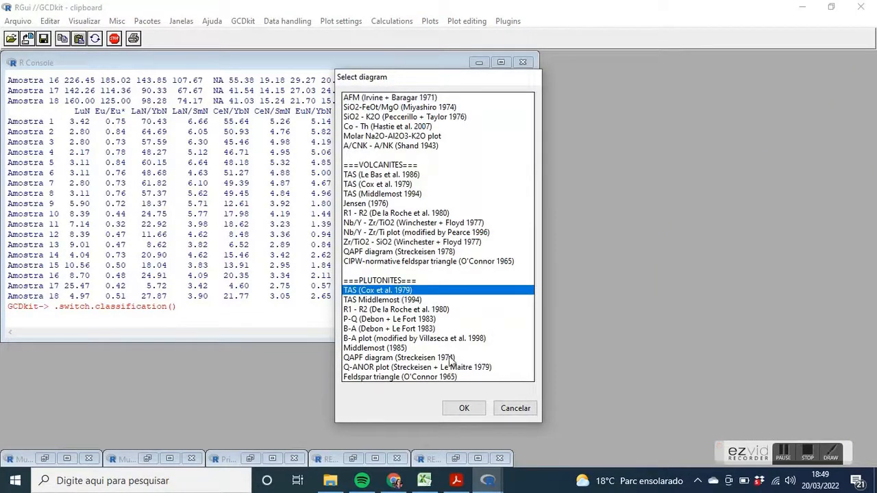
{"action": "left_click", "coordinate": [421, 302]}
{"action": "left_click", "coordinate": [463, 406]}
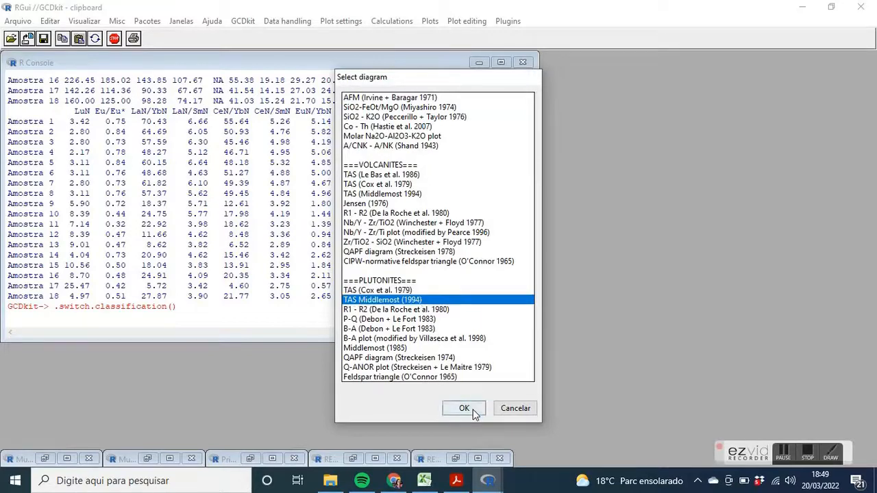
{"action": "left_click", "coordinate": [411, 287]}
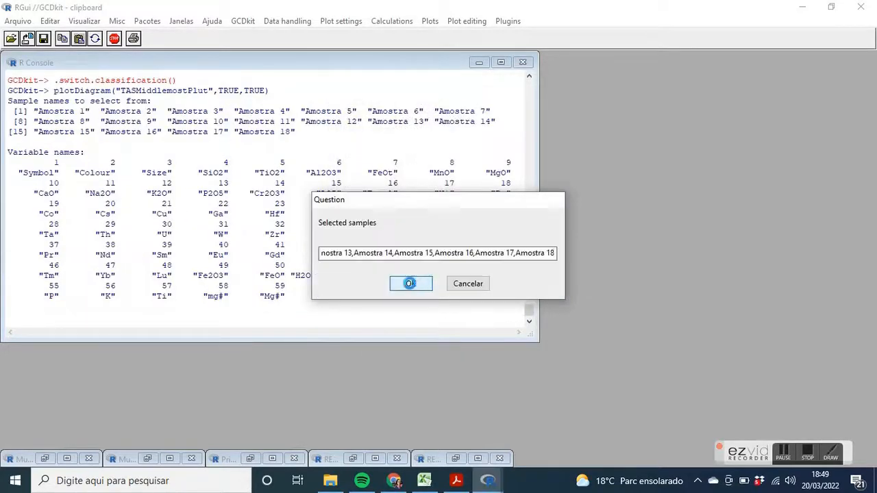
{"action": "left_click", "coordinate": [409, 286]}
{"action": "left_click", "coordinate": [471, 283]}
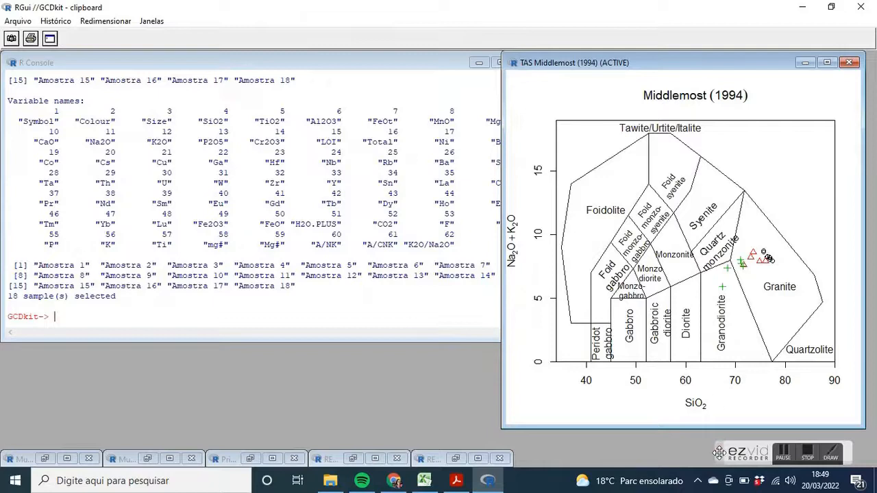
{"action": "left_click", "coordinate": [485, 186]}
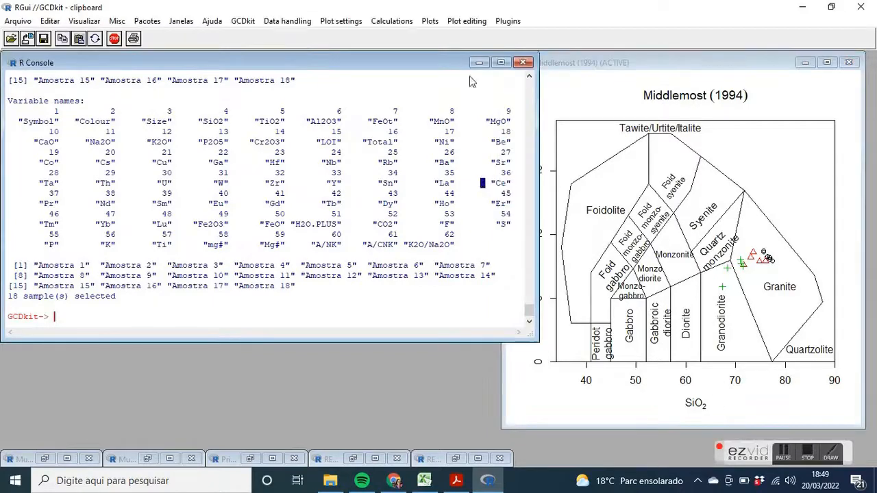
Create the plutonites R1 - R2 (De la Roche et al. 1980) classification diagram for all samples
{"action": "left_click", "coordinate": [428, 21]}
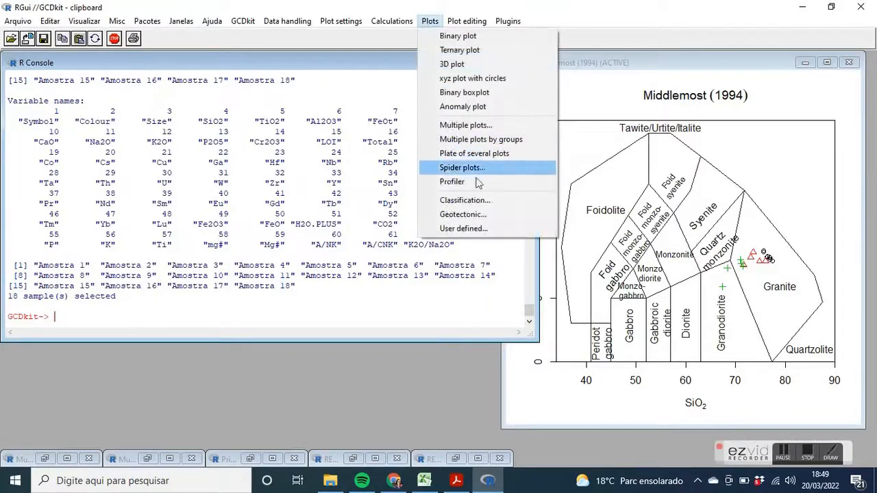
{"action": "left_click", "coordinate": [480, 197]}
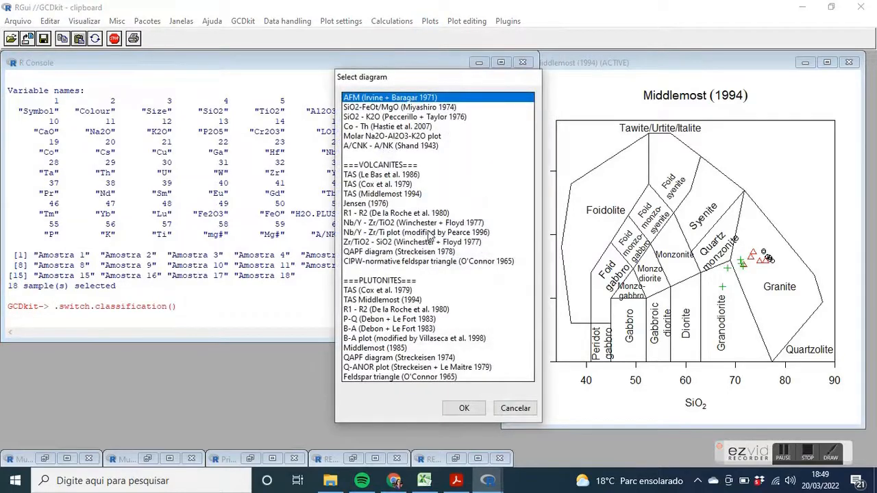
{"action": "left_click", "coordinate": [394, 319]}
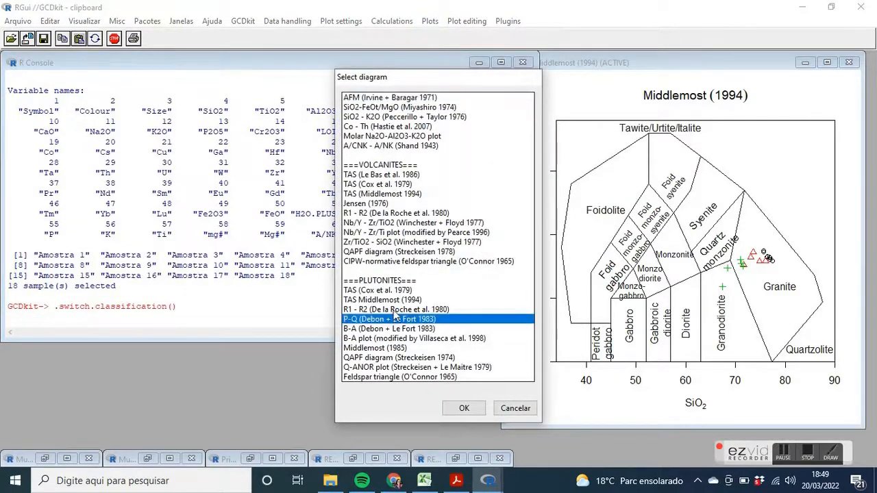
{"action": "left_click", "coordinate": [396, 309]}
{"action": "left_click", "coordinate": [454, 409]}
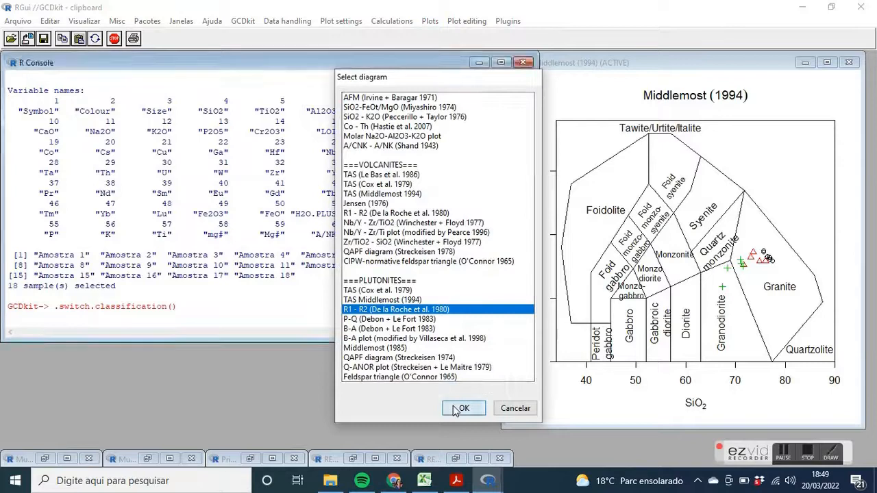
{"action": "left_click", "coordinate": [409, 284]}
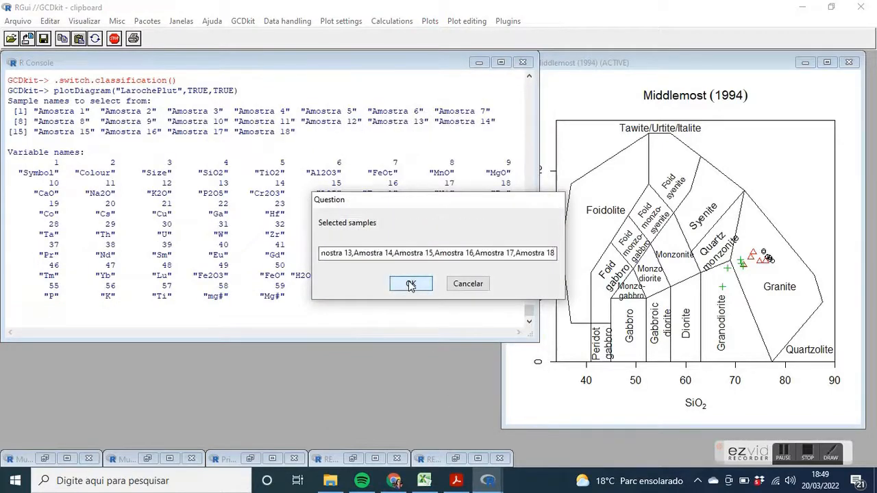
{"action": "left_click", "coordinate": [410, 284]}
{"action": "left_click", "coordinate": [465, 284]}
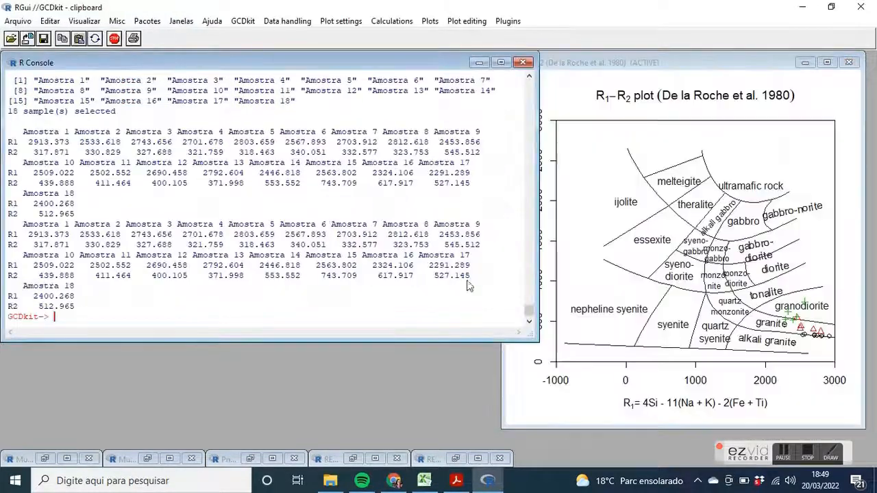
Maximize the De la Roche R1-R2 plot to examine where the samples fall, and minimize it after viewing
{"action": "left_click", "coordinate": [585, 387]}
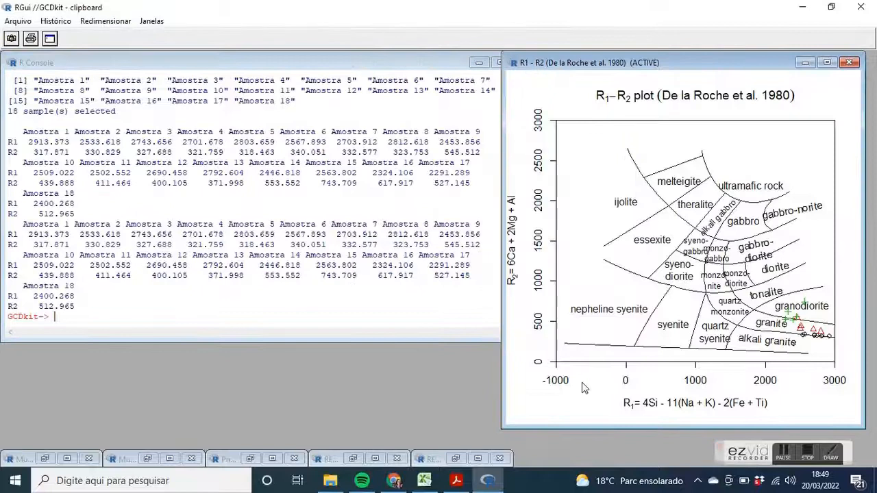
{"action": "left_click", "coordinate": [828, 63]}
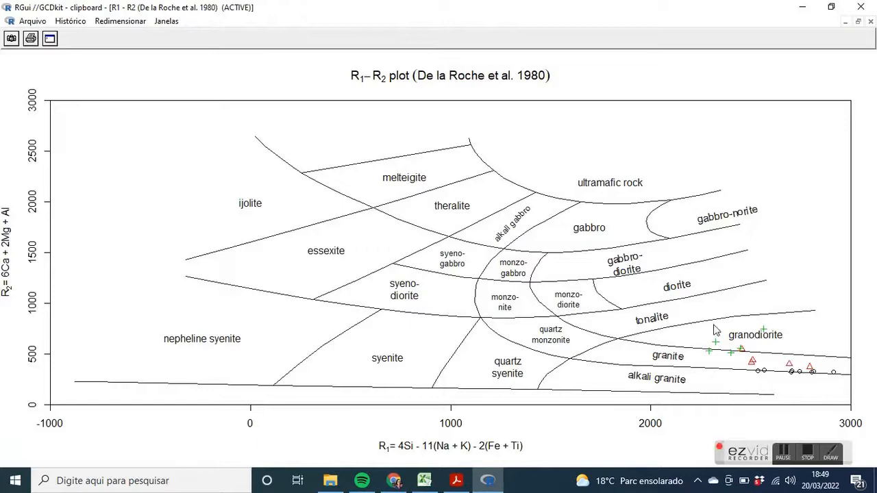
{"action": "left_click", "coordinate": [845, 22]}
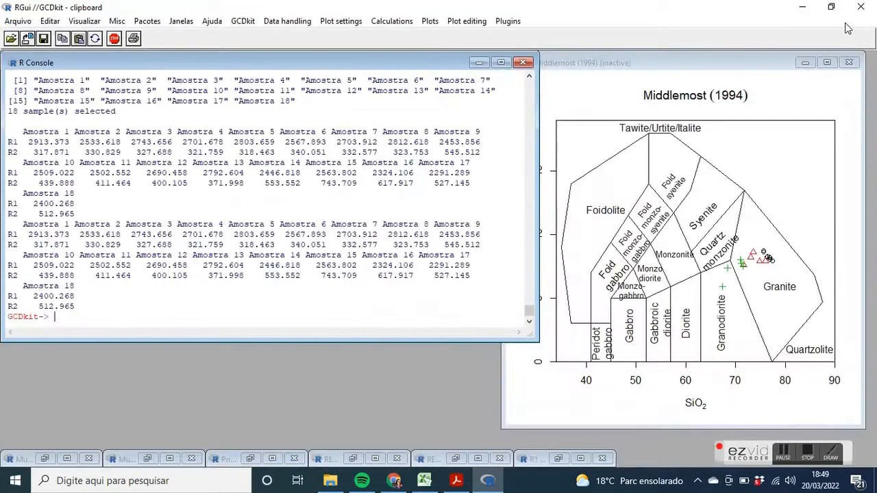
Create the granitoids Batchelor + Bowden (1985) geotectonic diagram for all samples, and maximize the plot
{"action": "left_click", "coordinate": [429, 20]}
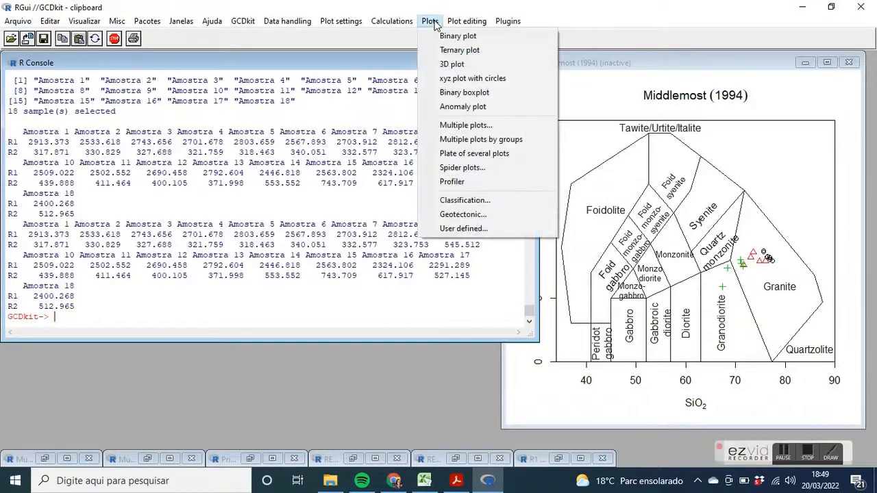
{"action": "left_click", "coordinate": [493, 214]}
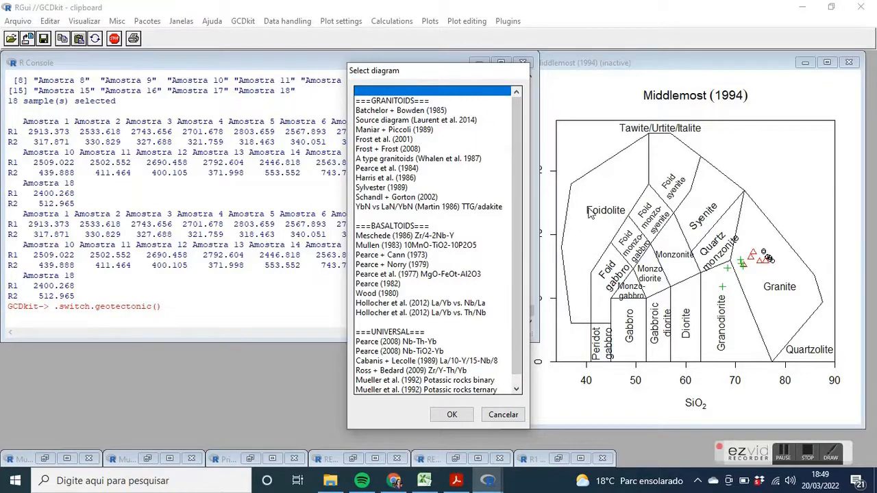
{"action": "left_click", "coordinate": [435, 112]}
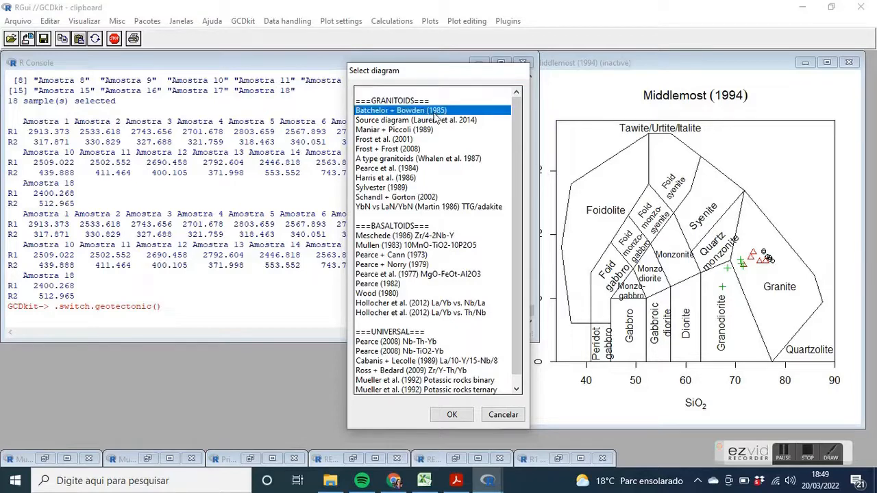
{"action": "left_click", "coordinate": [453, 415]}
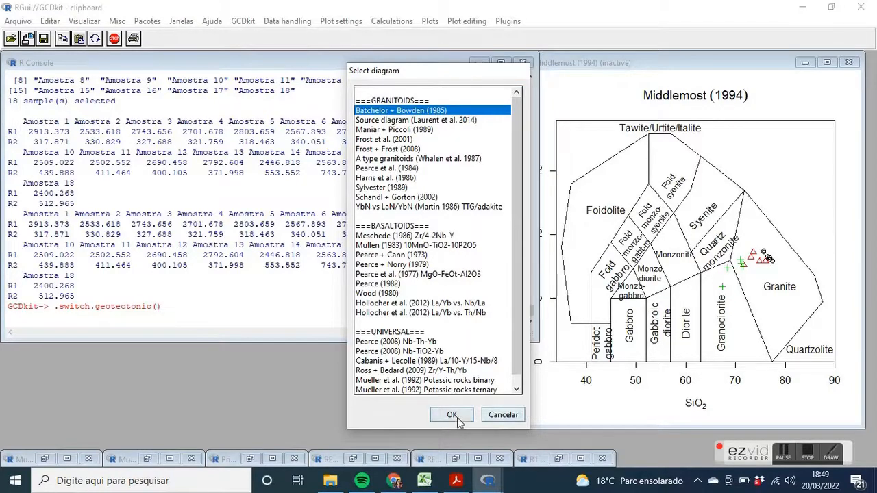
{"action": "left_click", "coordinate": [413, 285]}
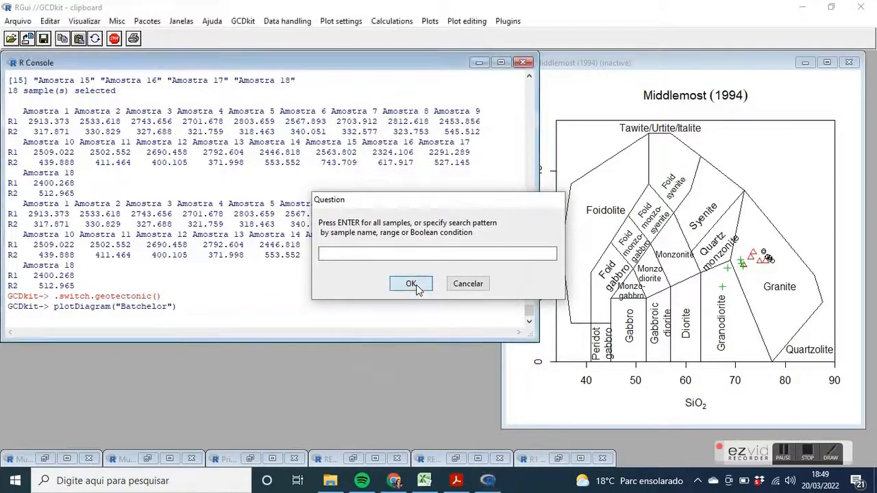
{"action": "left_click", "coordinate": [414, 284]}
{"action": "left_click", "coordinate": [460, 285]}
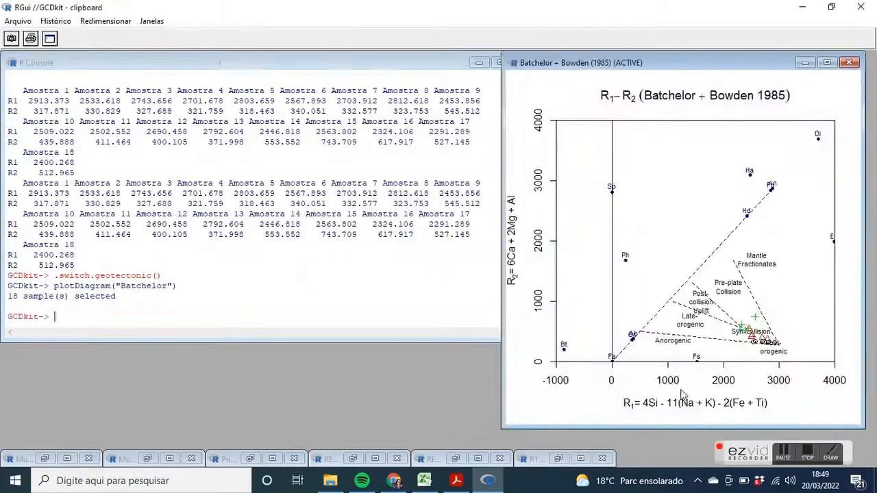
{"action": "left_click", "coordinate": [827, 62]}
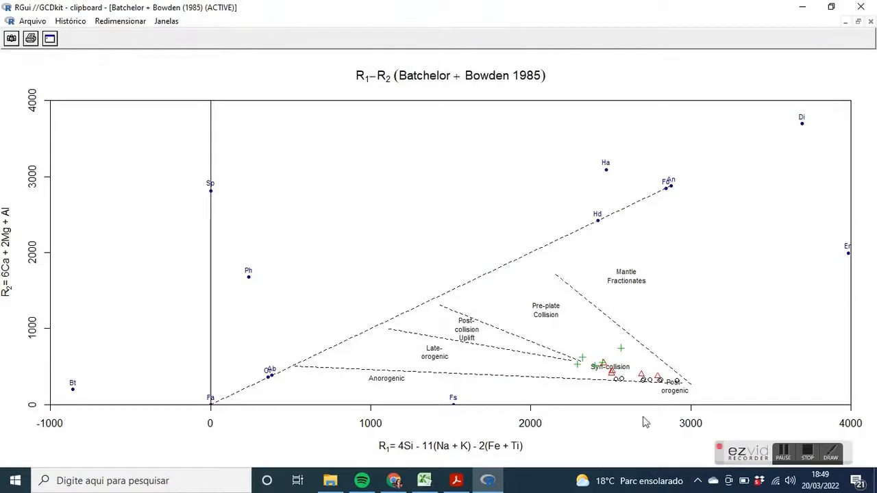